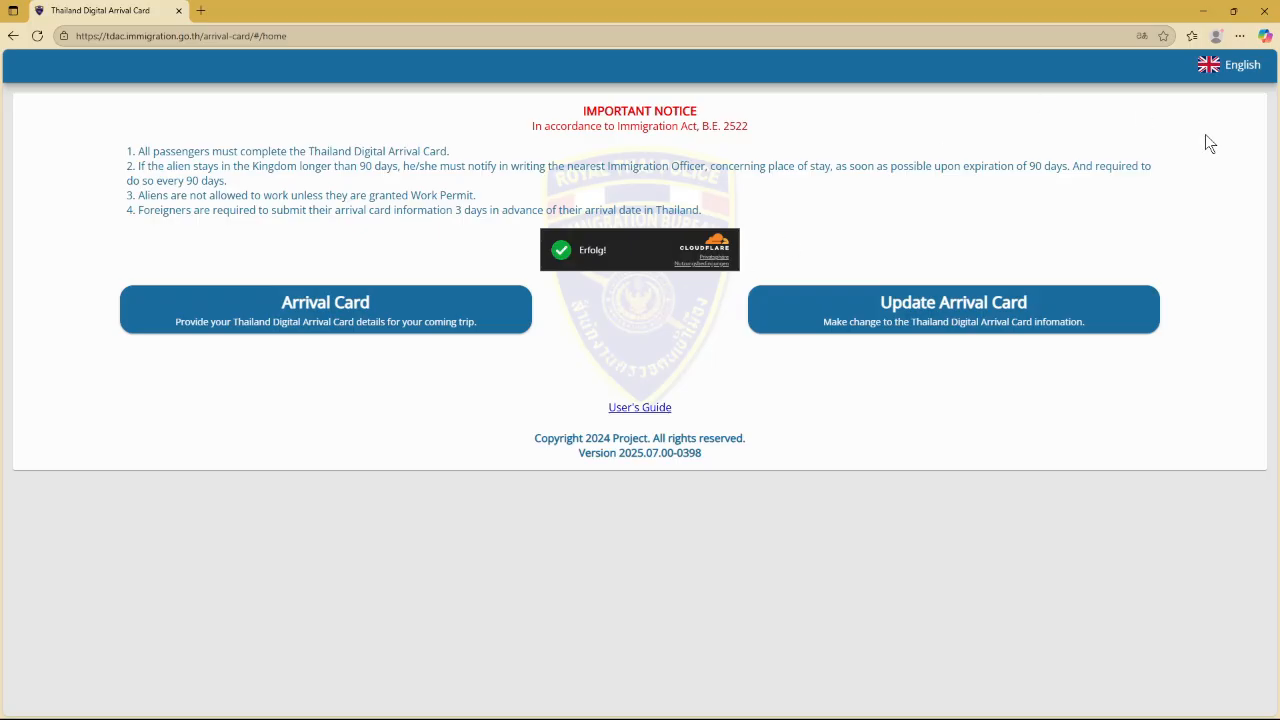
# Keep the page in English and highlight the notice's 3-days-in-advance submission requirement
pyautogui.click(1234, 68)
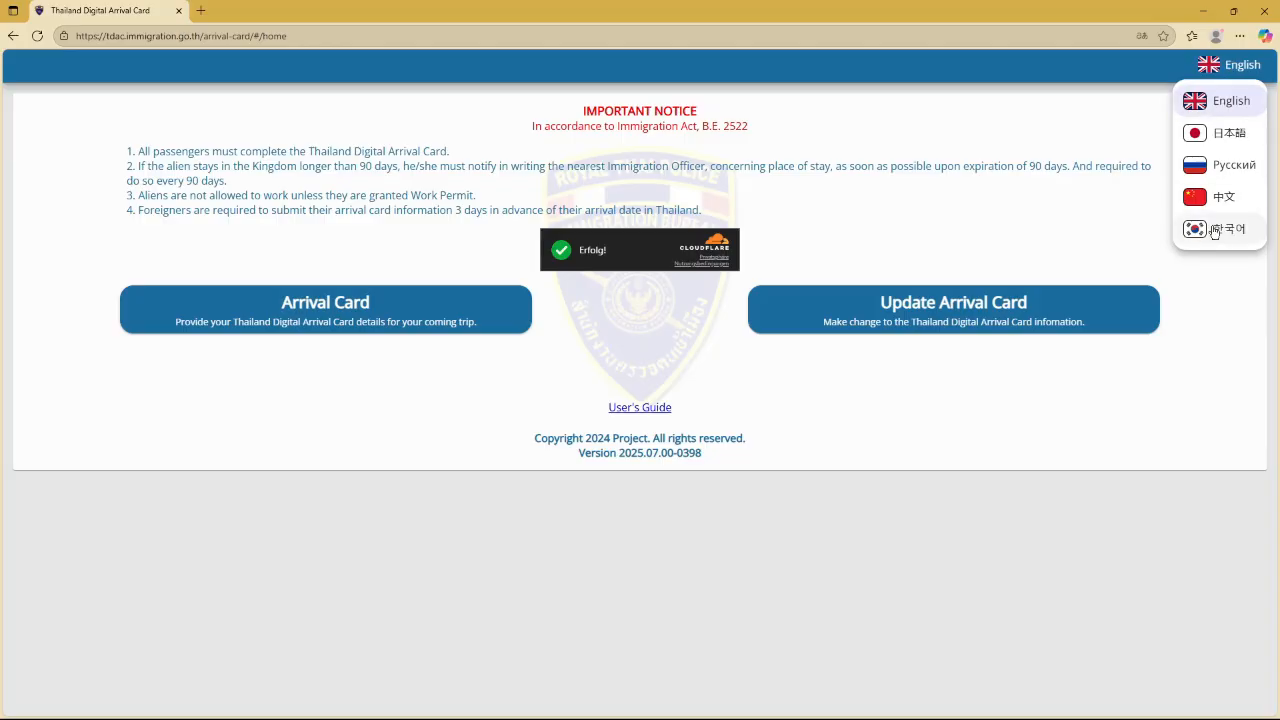
pyautogui.click(1216, 69)
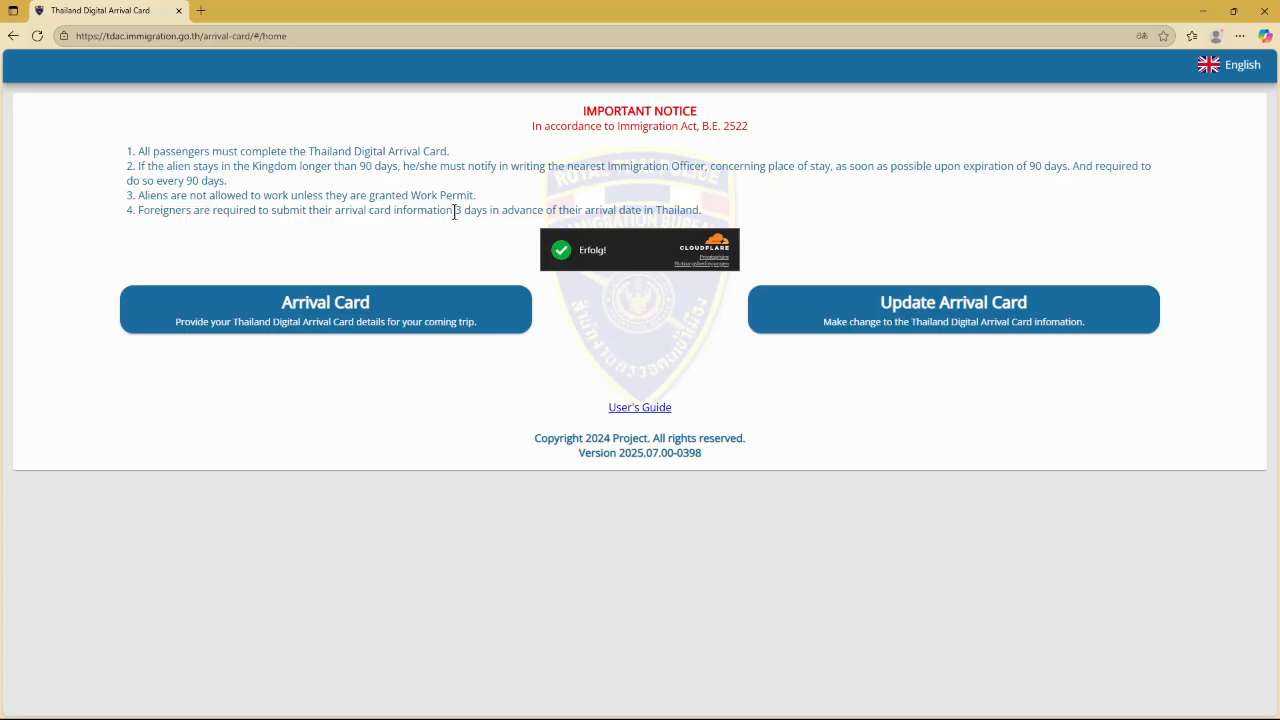
pyautogui.moveTo(456, 212); pyautogui.dragTo(697, 215)
pyautogui.click(665, 191)
# Start a new arrival card, enter the traveller's family and first names, and type GER for nationality
pyautogui.click(341, 313)
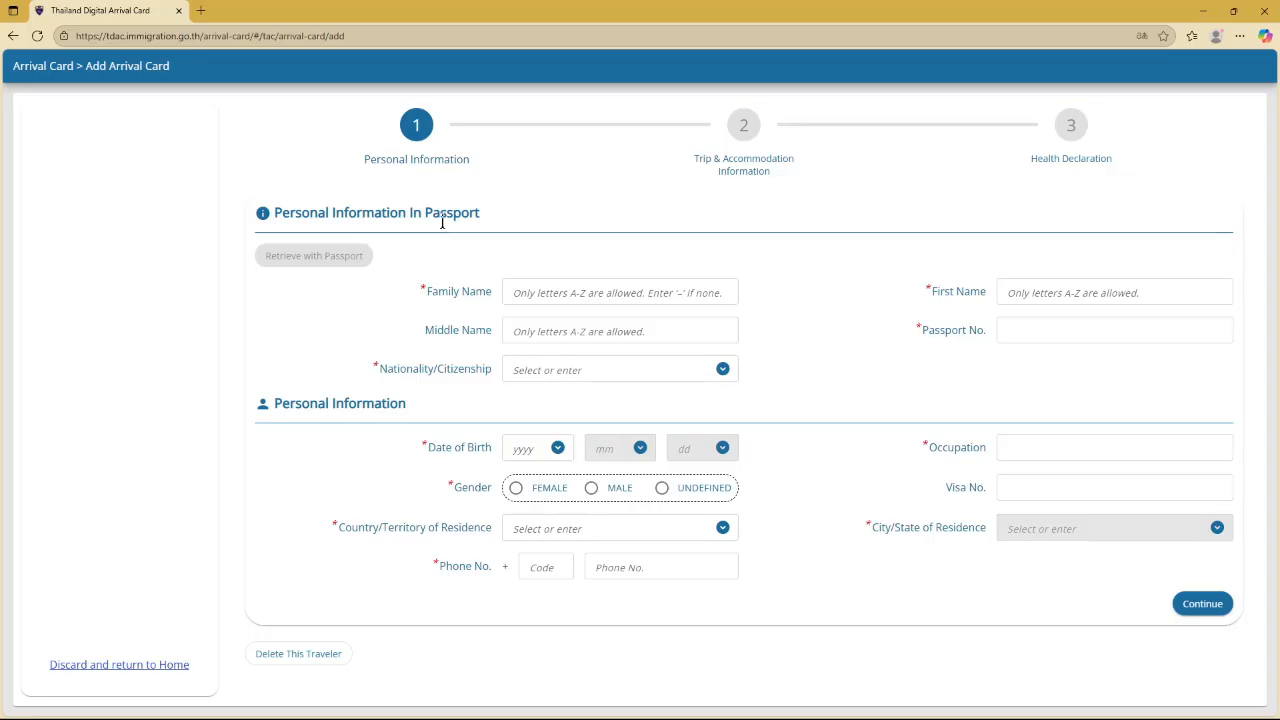
pyautogui.click(560, 290)
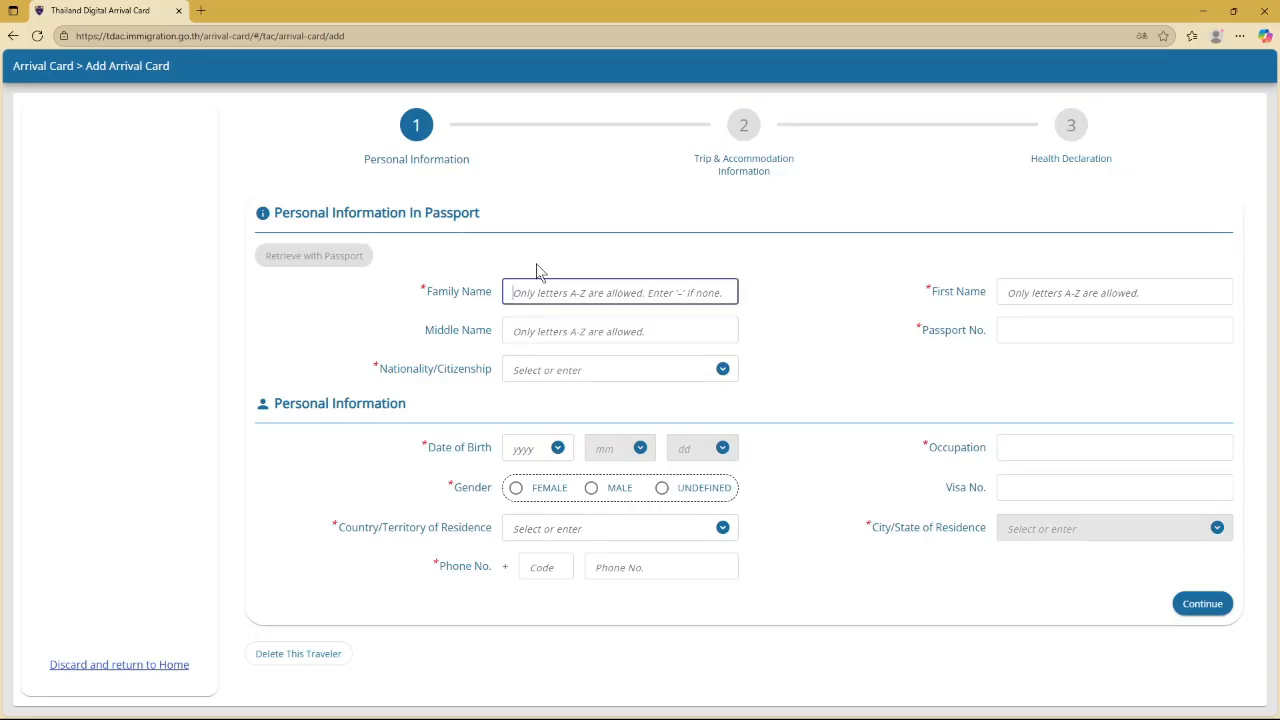
pyautogui.write('MUSTERMANN')
pyautogui.press('Tab')
pyautogui.press('Tab')
pyautogui.write('MAX')
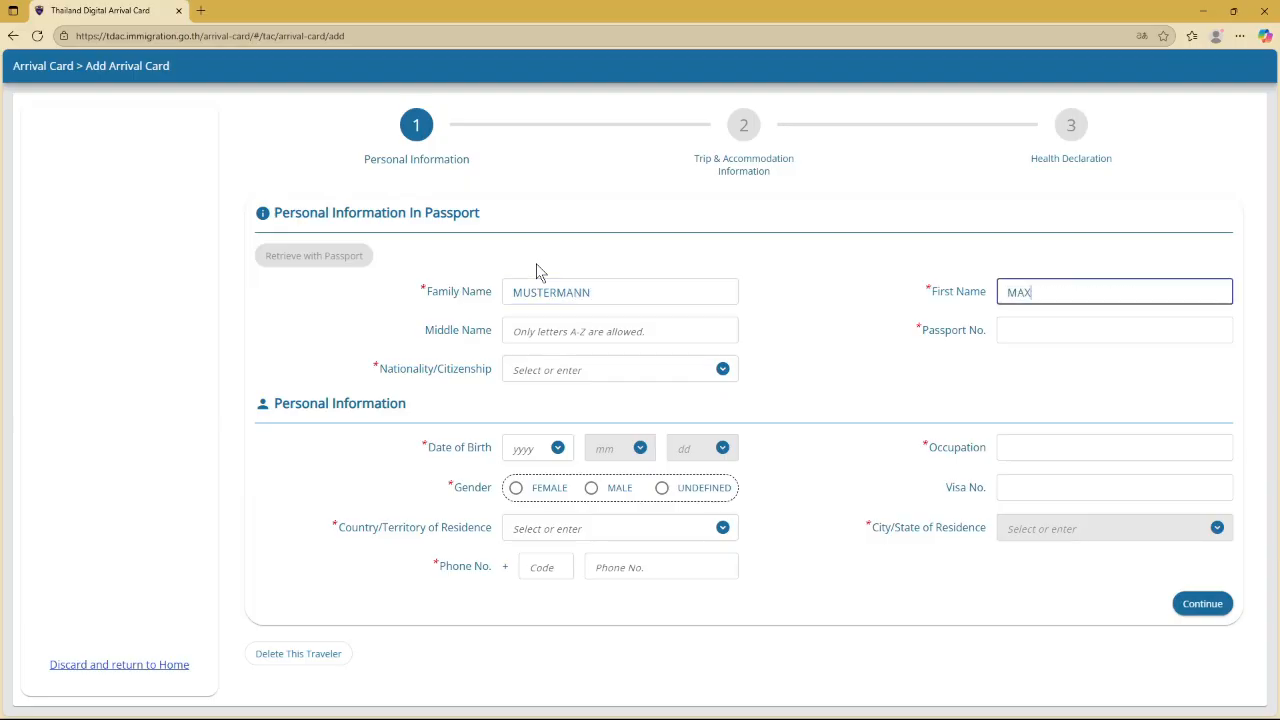
pyautogui.press('Tab')
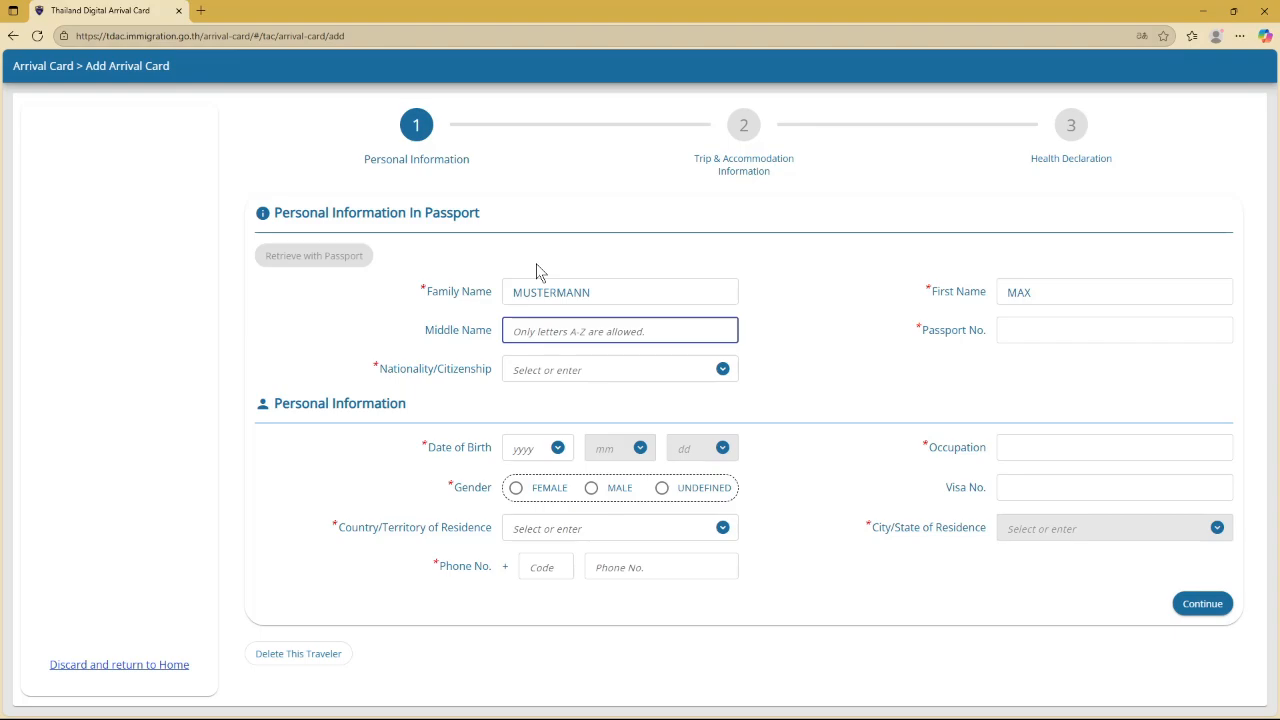
pyautogui.press('Tab')
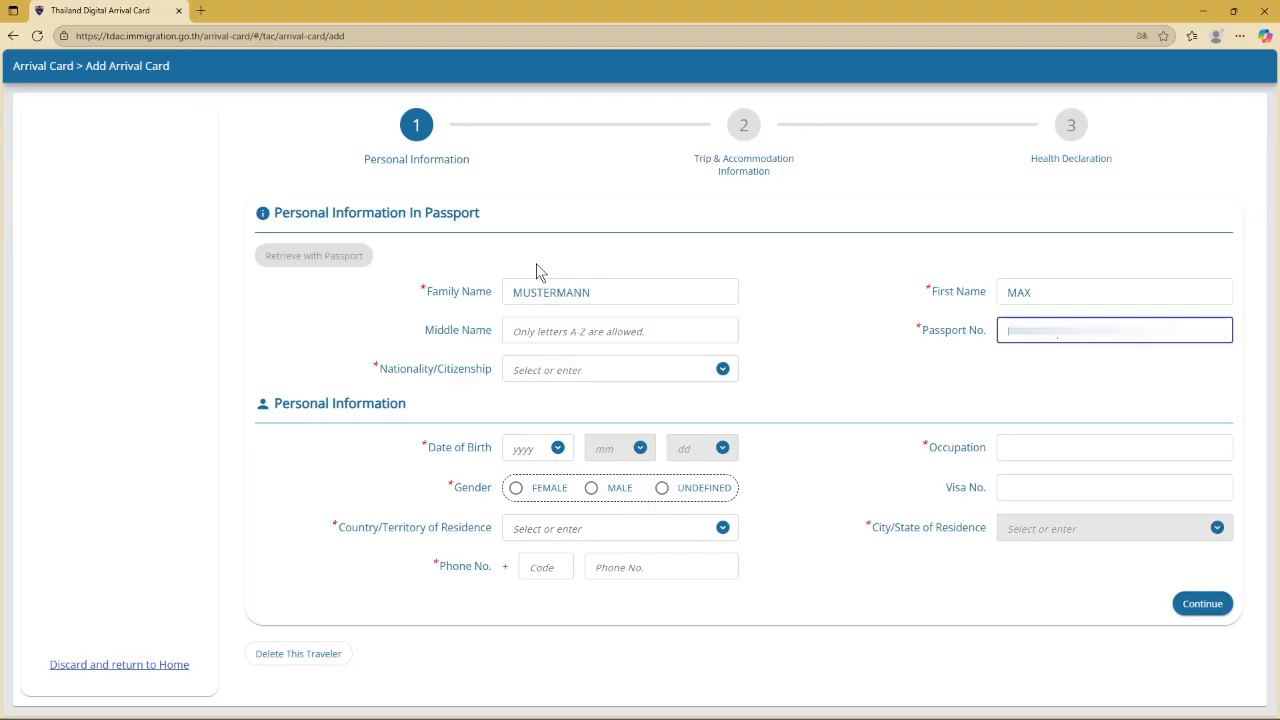
pyautogui.click(520, 366)
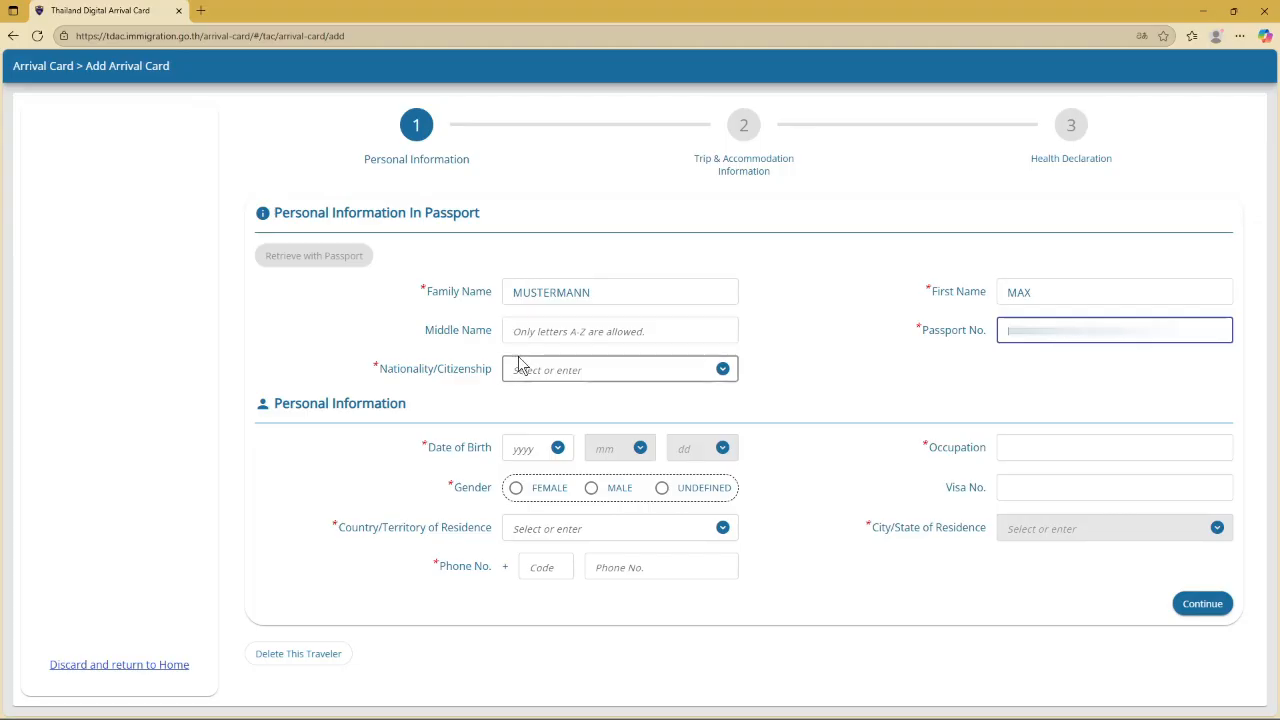
pyautogui.write('GER')
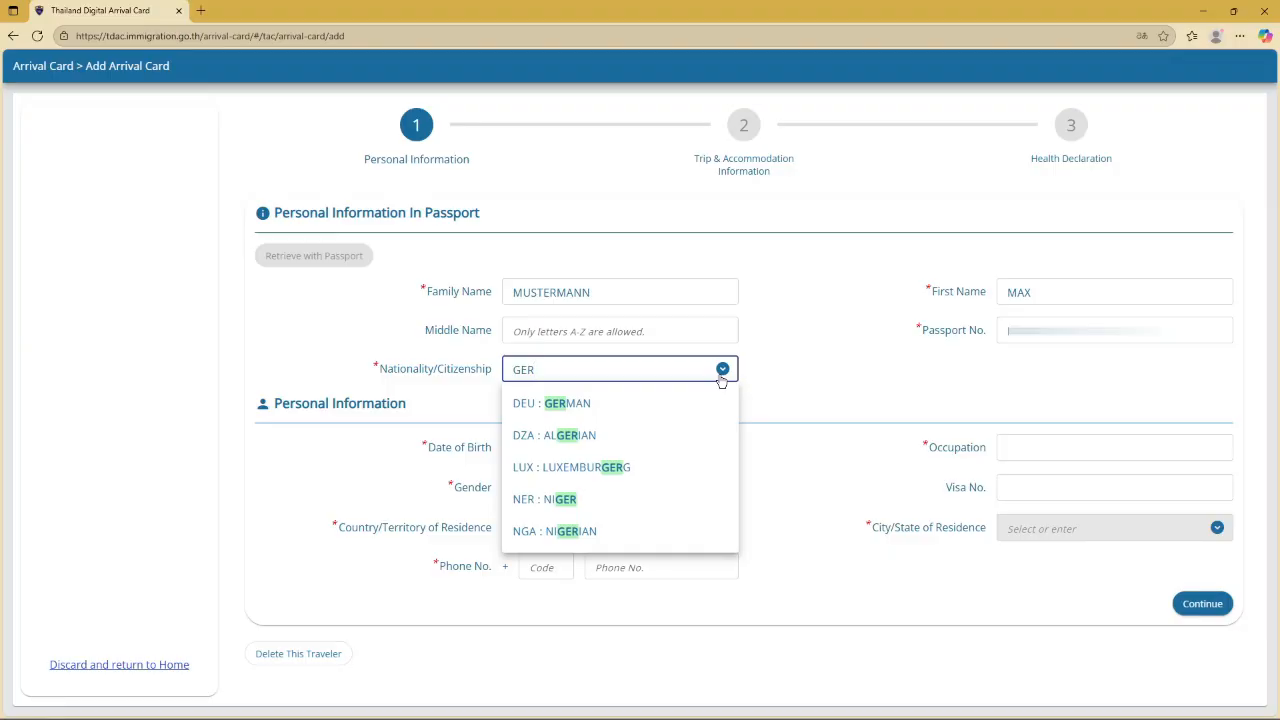
# Choose DEU : GERMAN as nationality and enter date of birth 1999/02/02
pyautogui.click(654, 407)
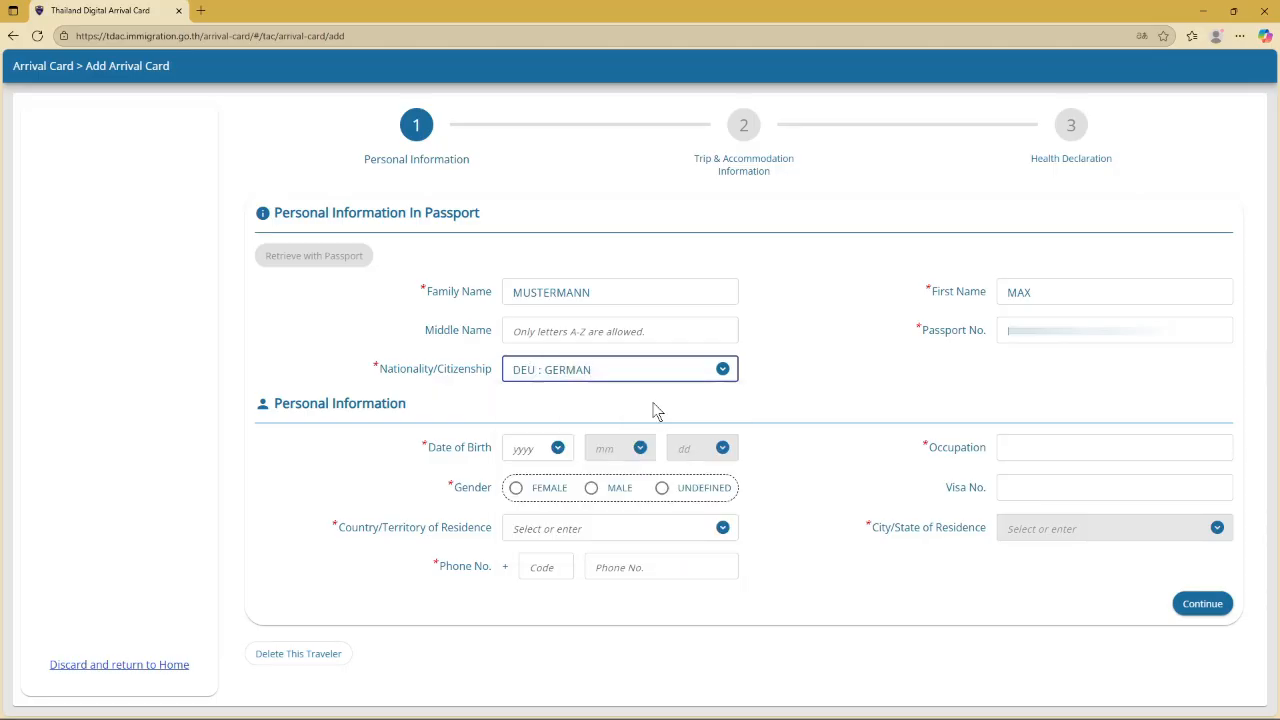
pyautogui.click(520, 452)
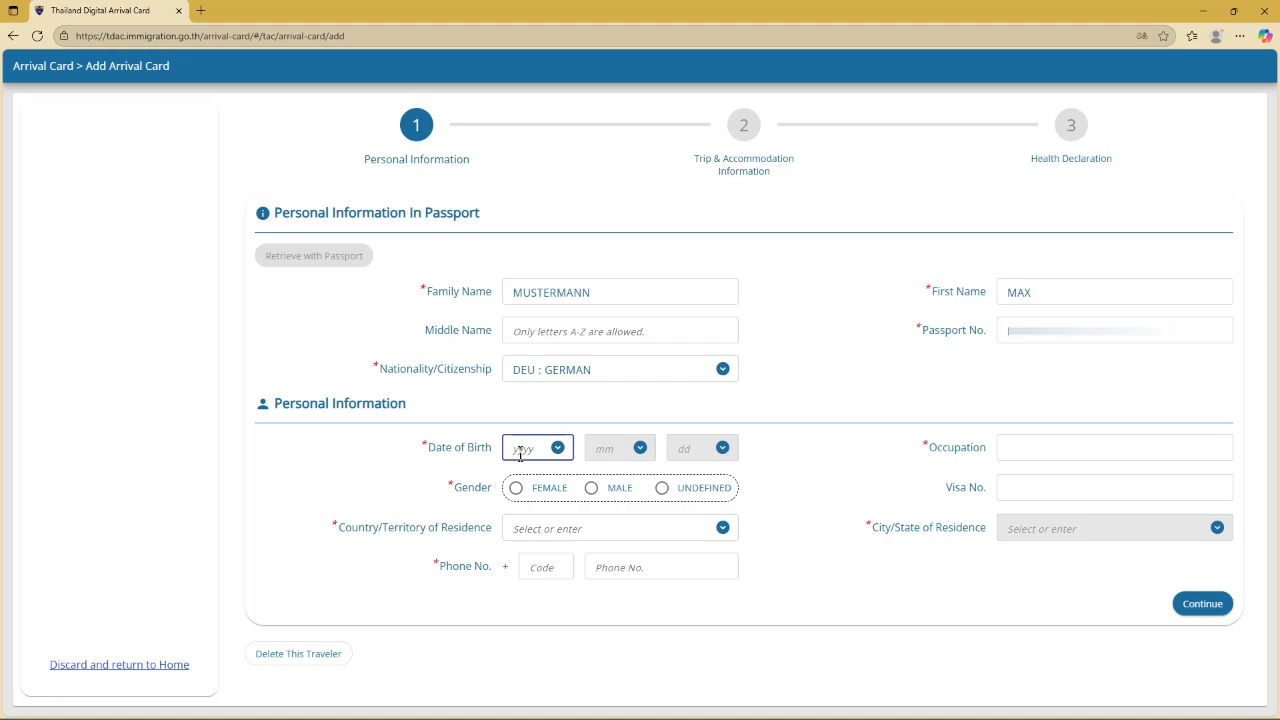
pyautogui.write('1999')
pyautogui.press('Return')
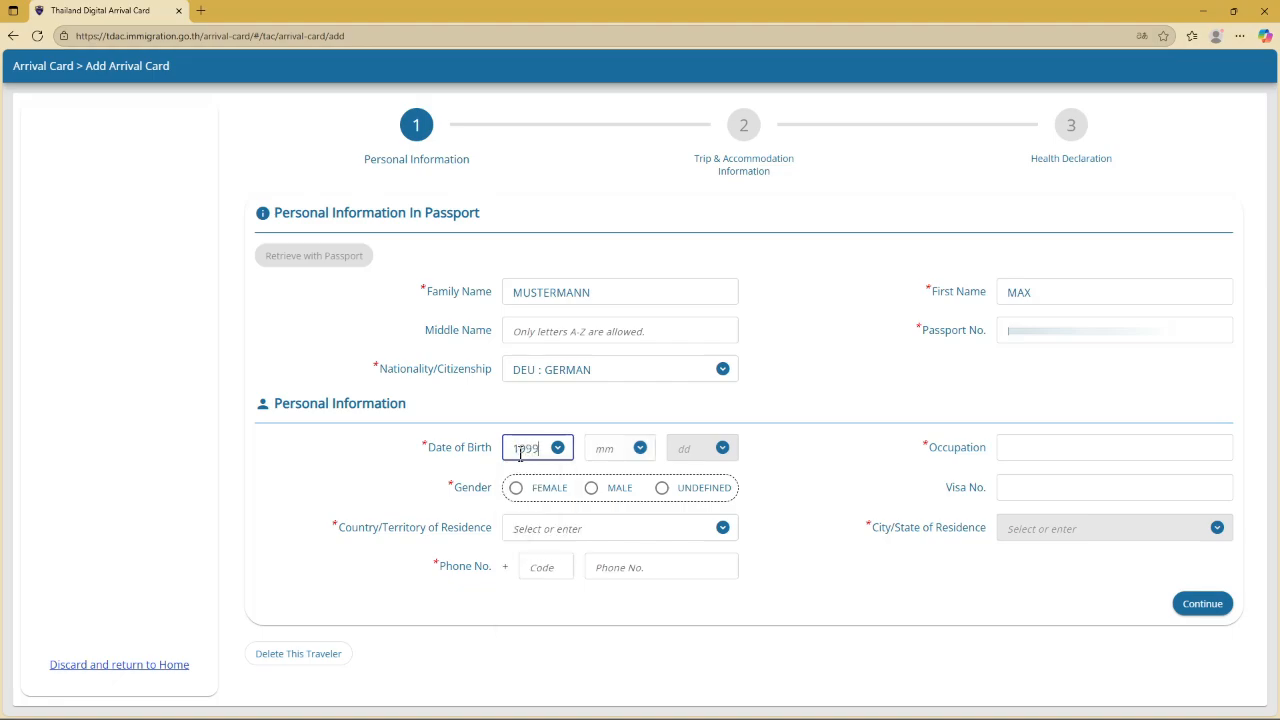
pyautogui.click(607, 447)
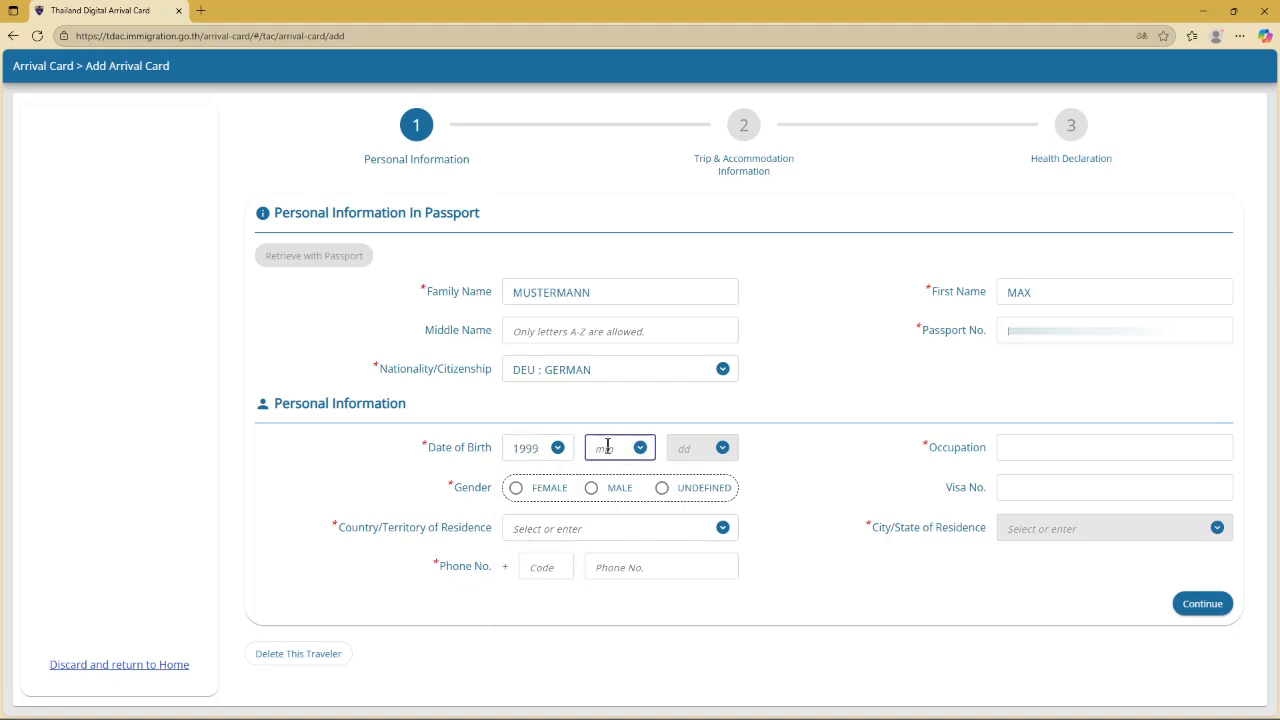
pyautogui.write('02')
pyautogui.press('Return')
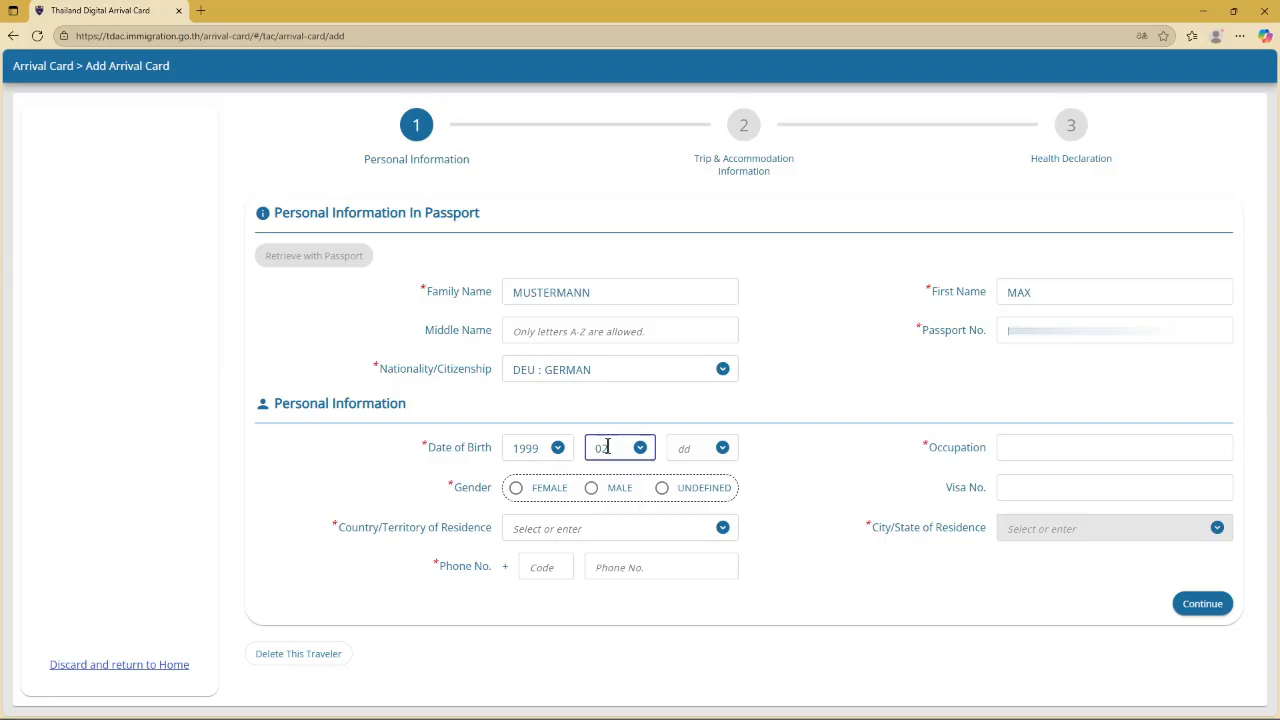
pyautogui.click(689, 447)
pyautogui.write('02')
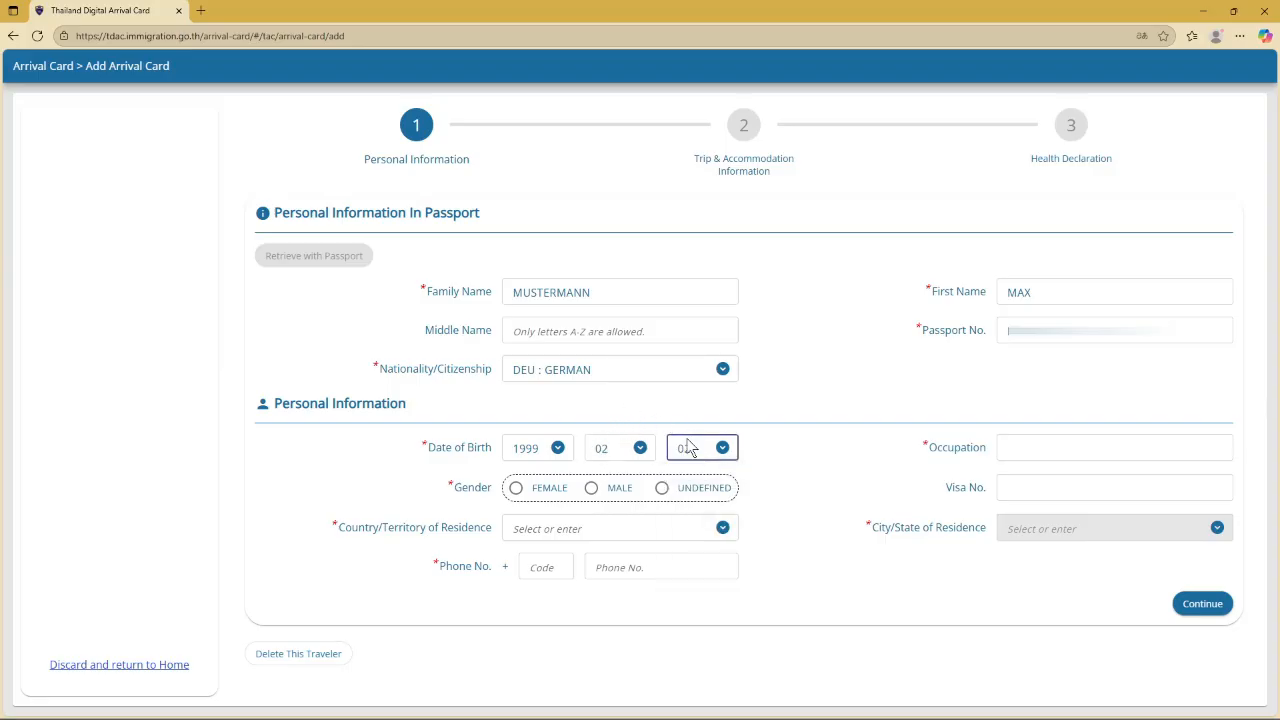
# Enter occupation EMPLOYEE and set gender to MALE
pyautogui.click(1031, 451)
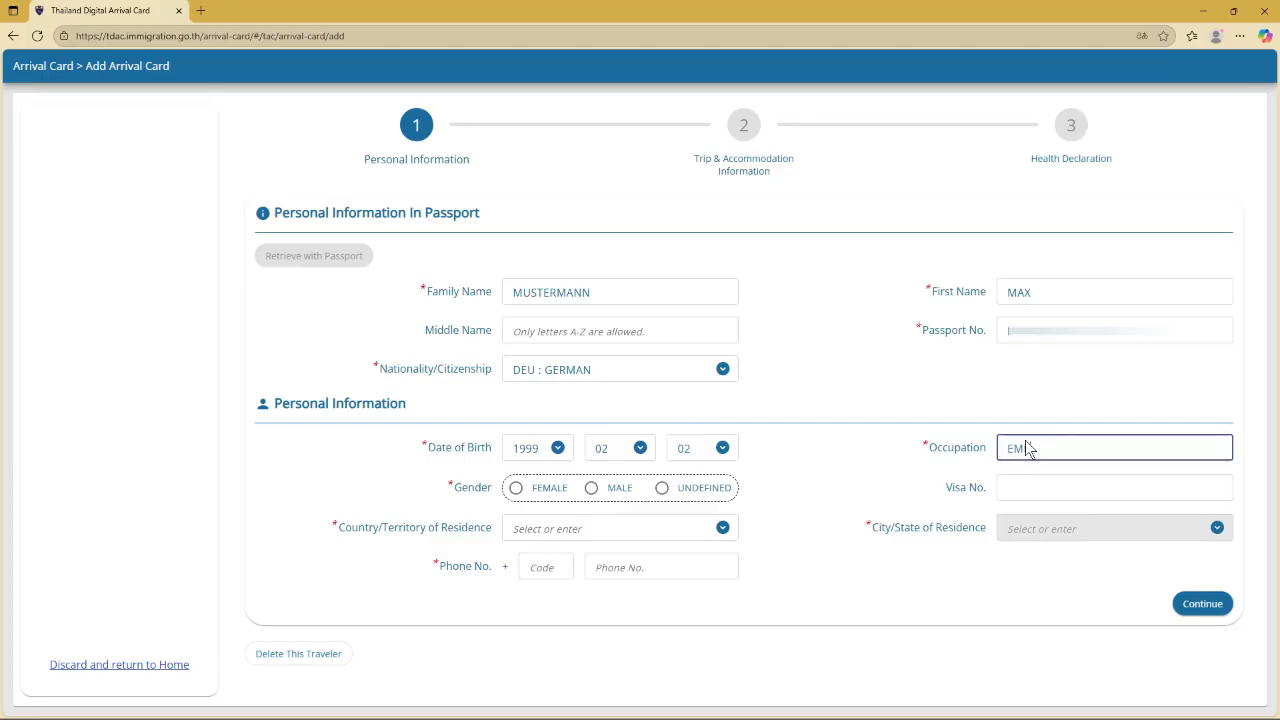
pyautogui.write('EMPLOYEE')
pyautogui.click(590, 489)
pyautogui.click(1078, 489)
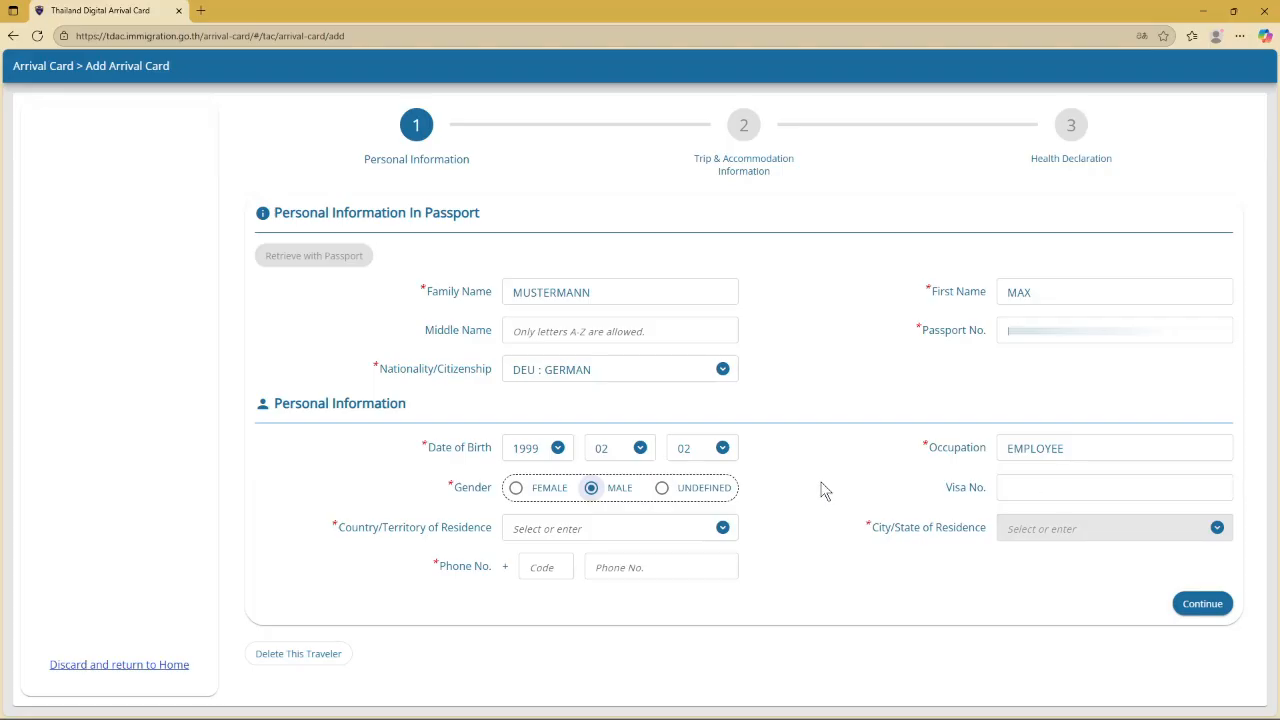
# Set country of residence to Germany and state to RHINELAND-PALATINATE
pyautogui.click(561, 529)
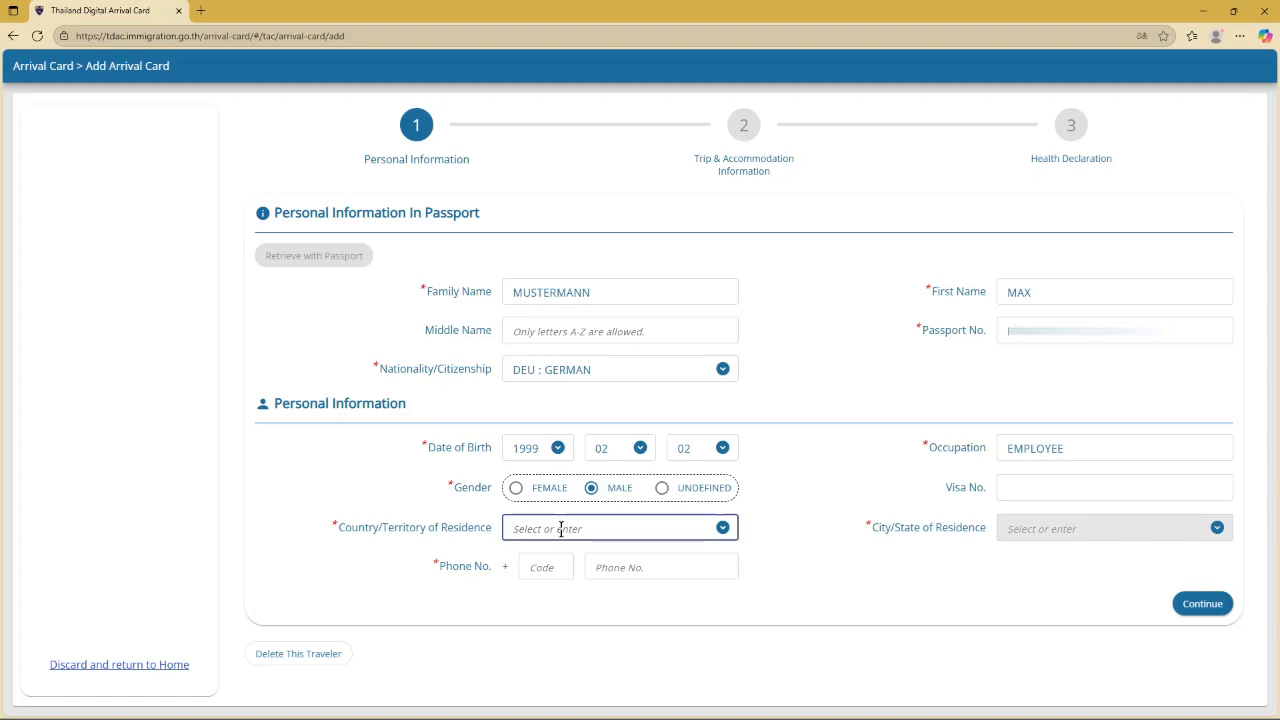
pyautogui.write('GER')
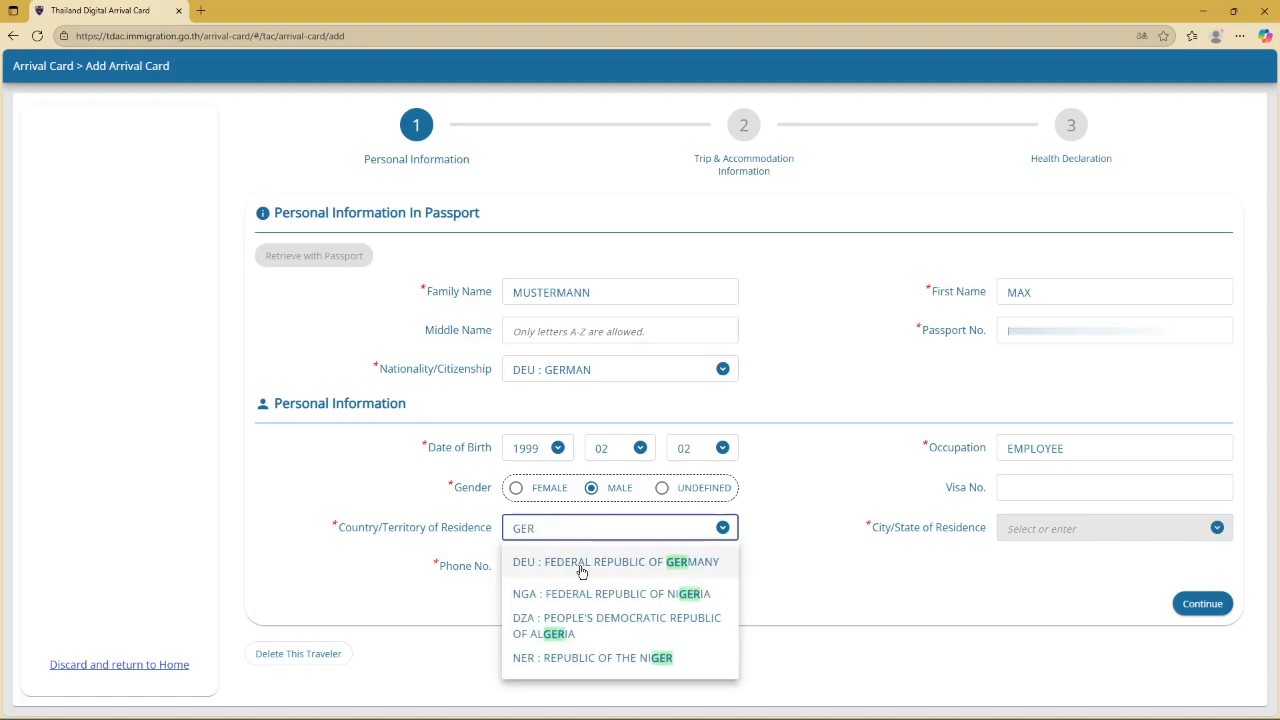
pyautogui.click(593, 566)
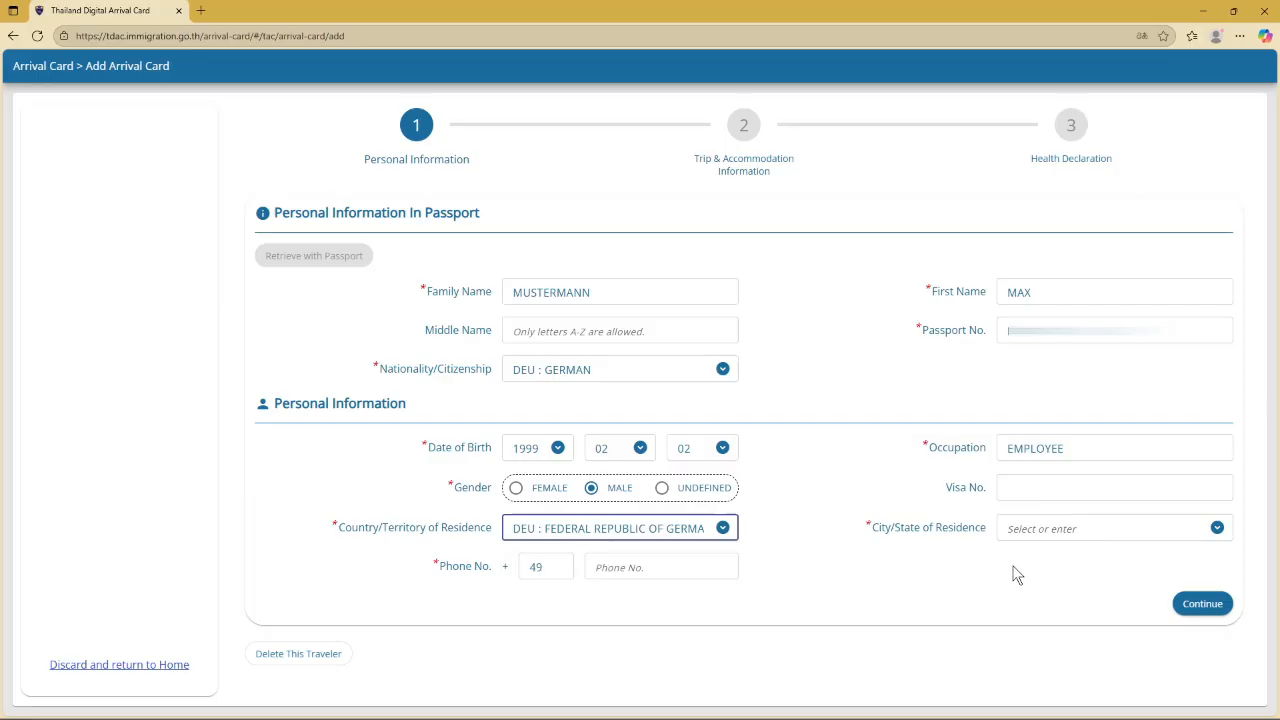
pyautogui.click(1065, 531)
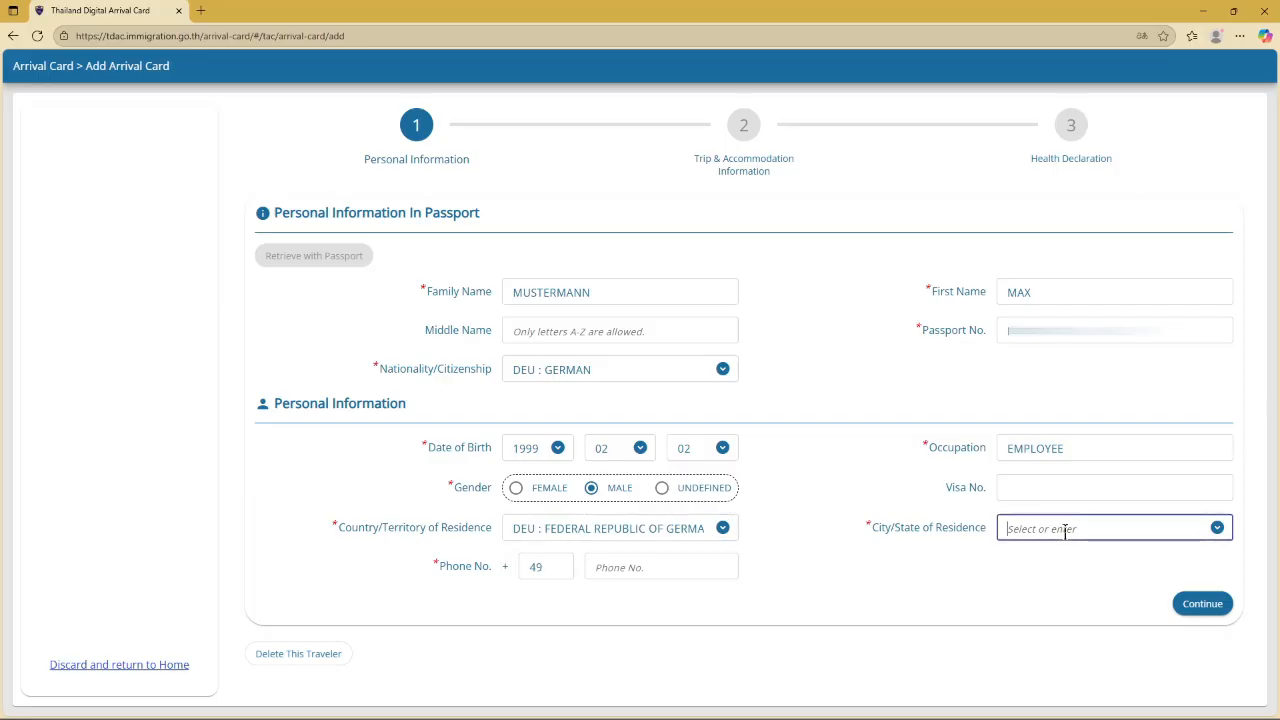
pyautogui.click(1218, 529)
pyautogui.click(1141, 528)
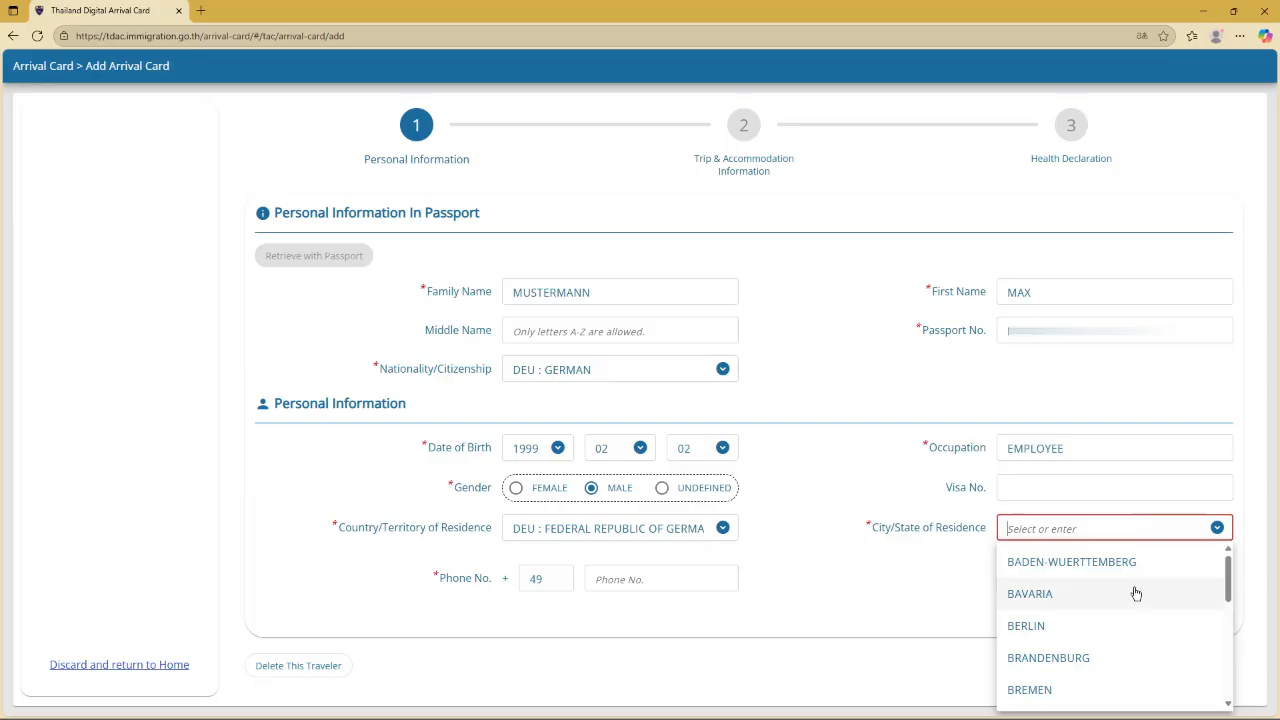
pyautogui.scroll(-3, 1135, 595)
pyautogui.scroll(-1, 1135, 596)
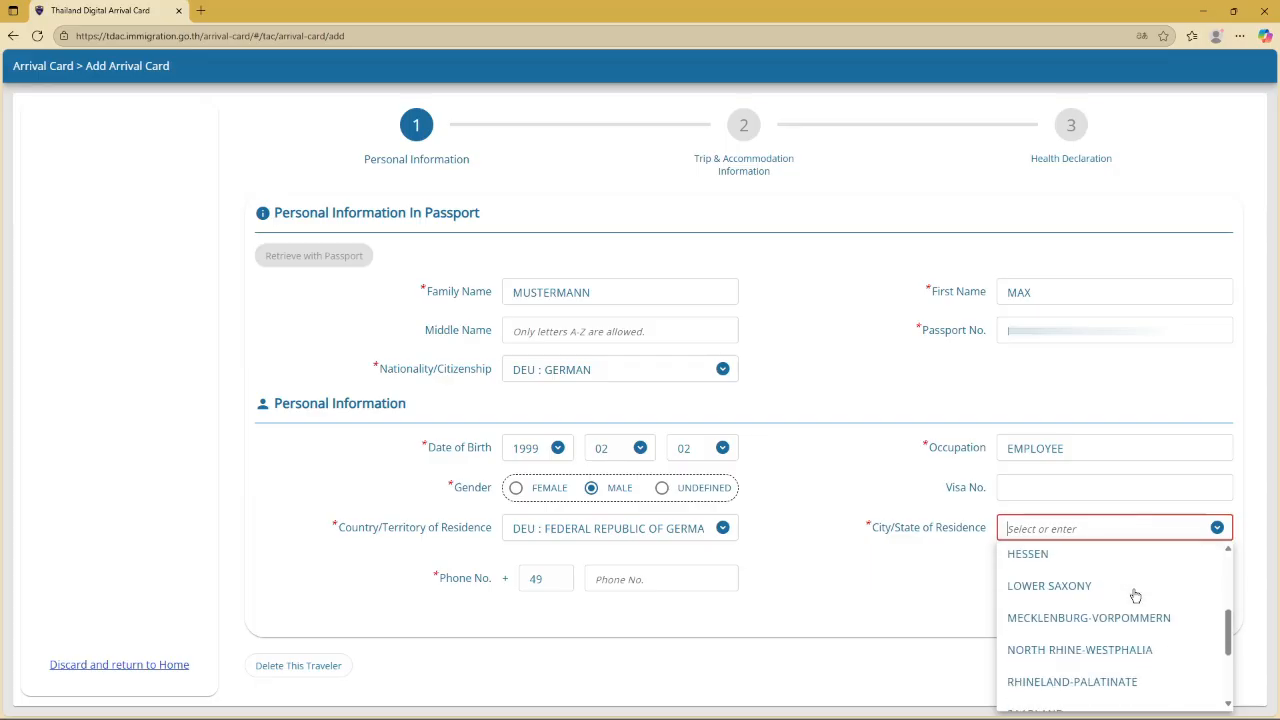
pyautogui.scroll(-1, 1130, 600)
pyautogui.click(1116, 615)
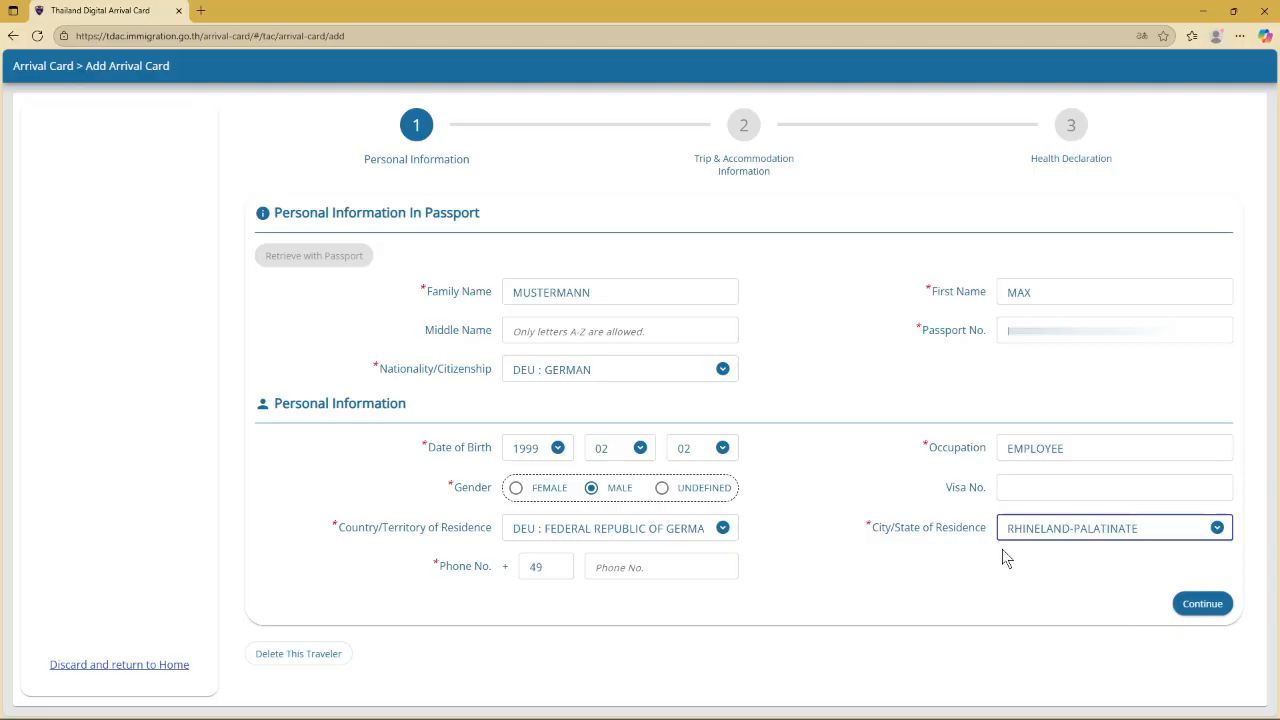
# Enter the traveller's phone number and continue to the Trip & Accommodation step
pyautogui.click(628, 568)
pyautogui.write('1234567')
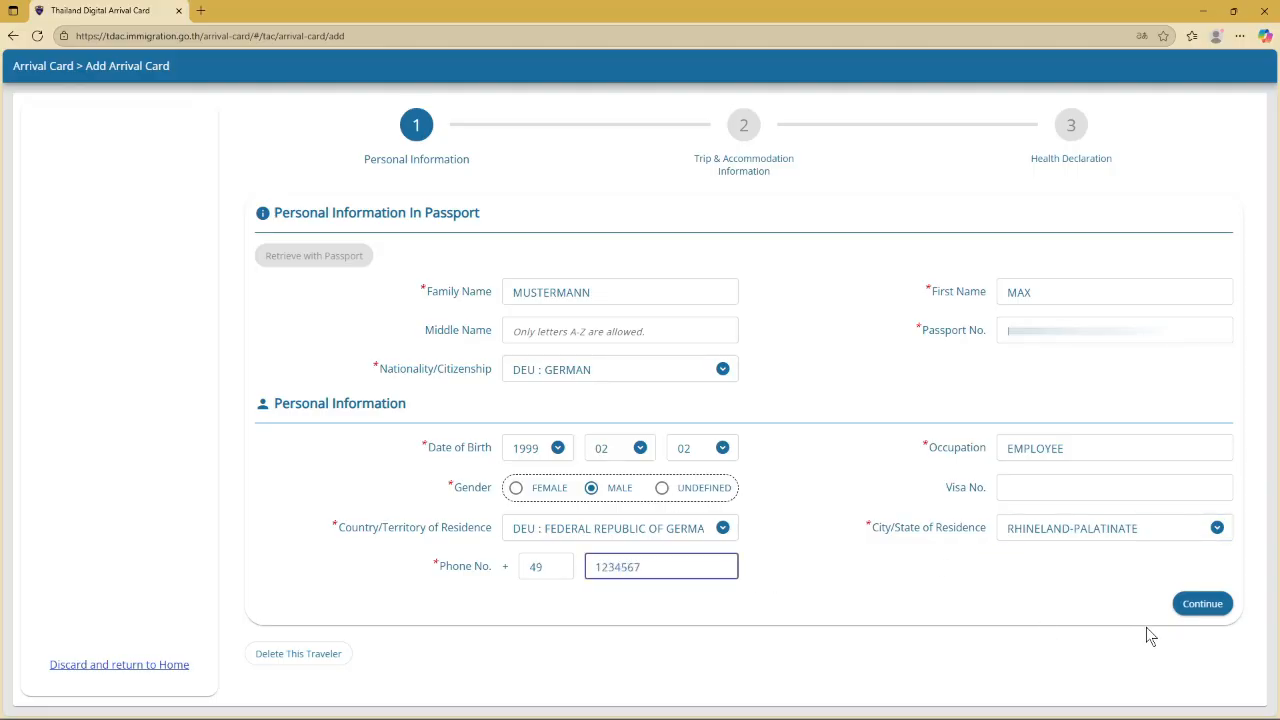
pyautogui.click(1206, 606)
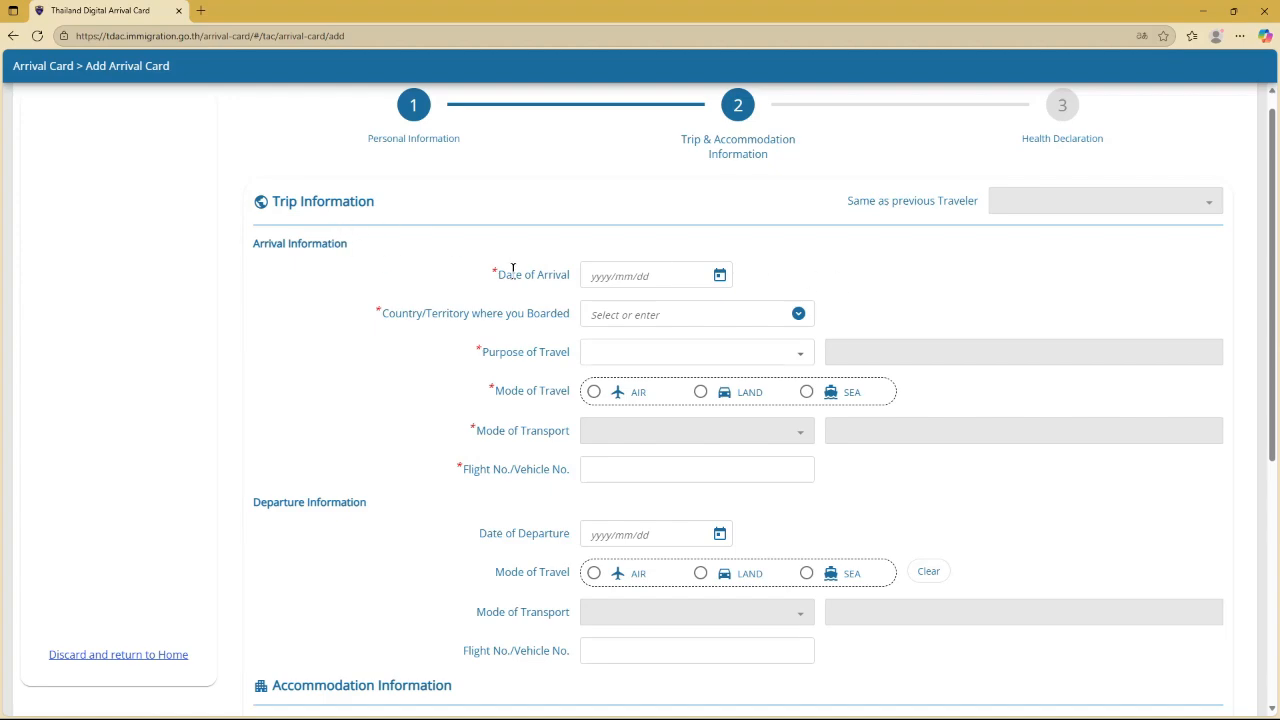
# Set arrival date 29 August 2025, boarding country Germany and travel purpose HOLIDAY
pyautogui.click(720, 277)
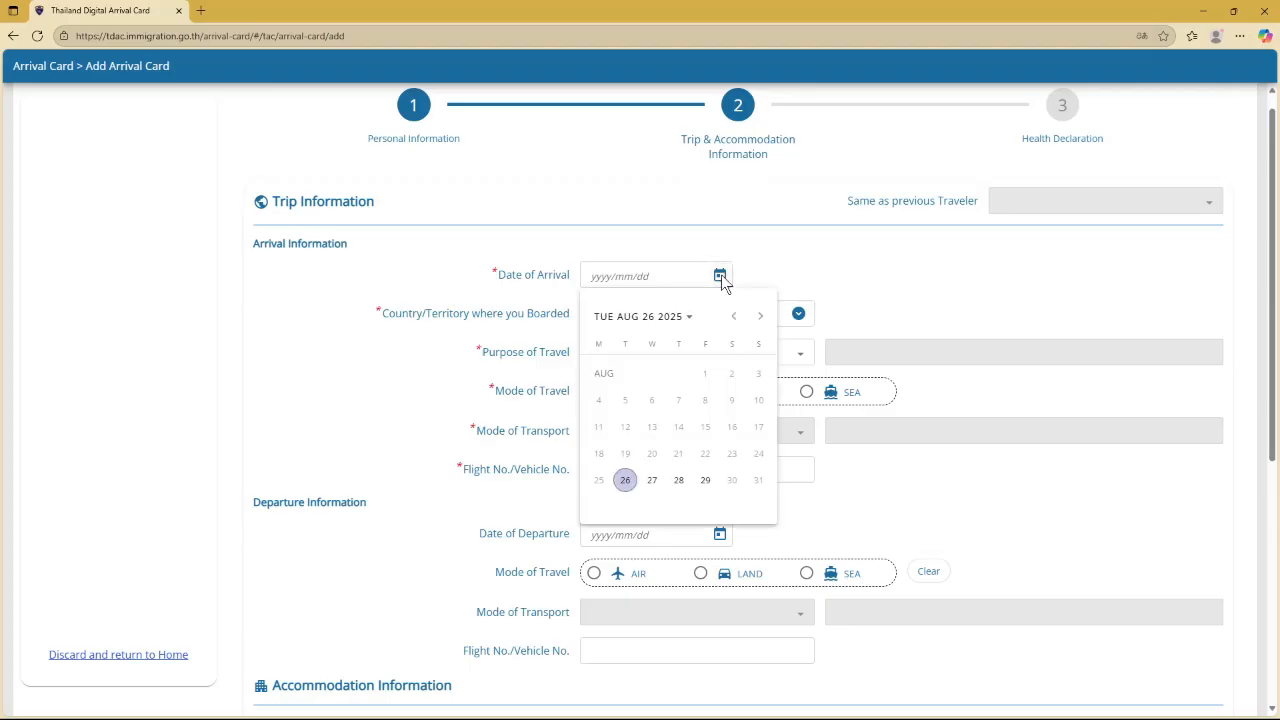
pyautogui.click(706, 482)
pyautogui.click(677, 315)
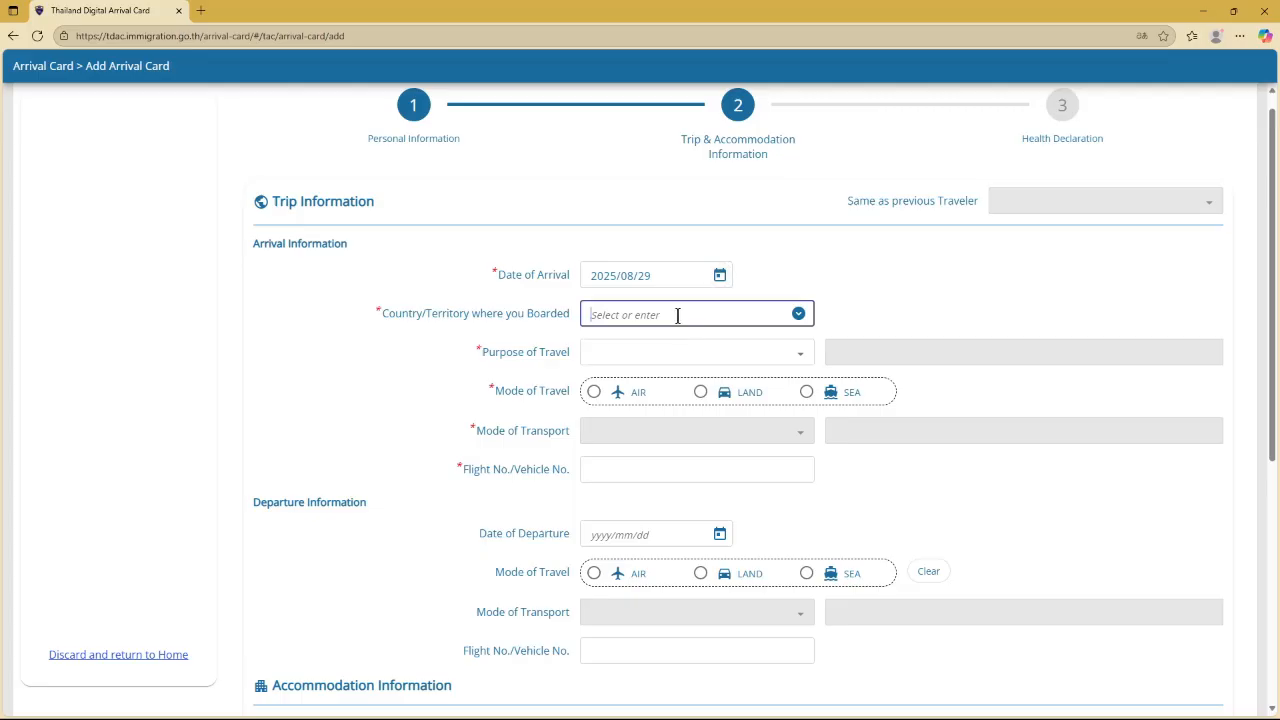
pyautogui.click(799, 314)
pyautogui.click(799, 315)
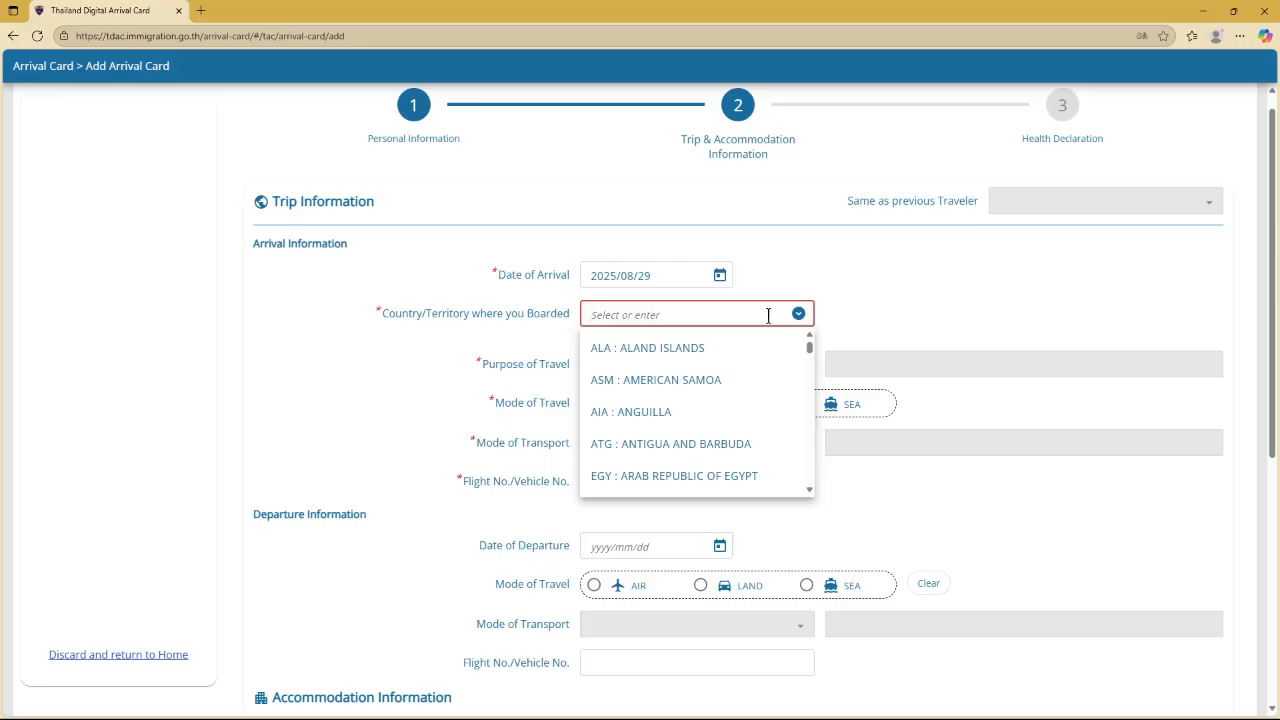
pyautogui.write('GER')
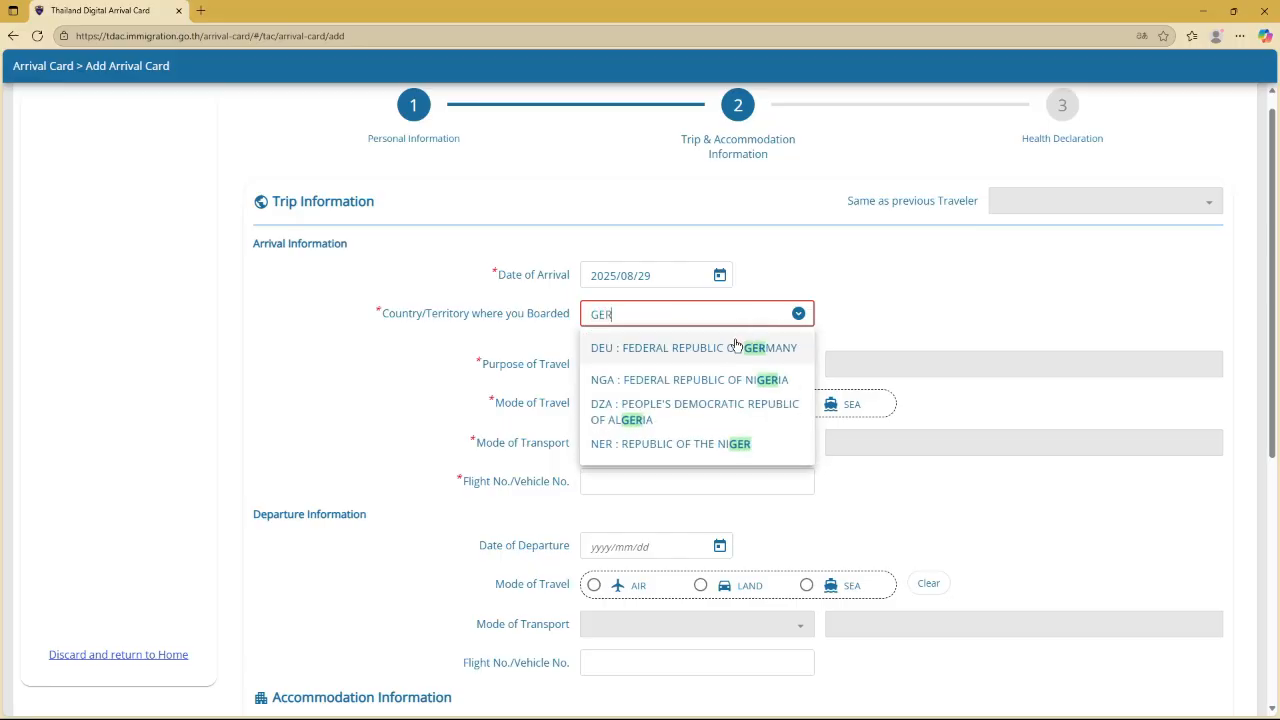
pyautogui.click(736, 347)
pyautogui.click(712, 357)
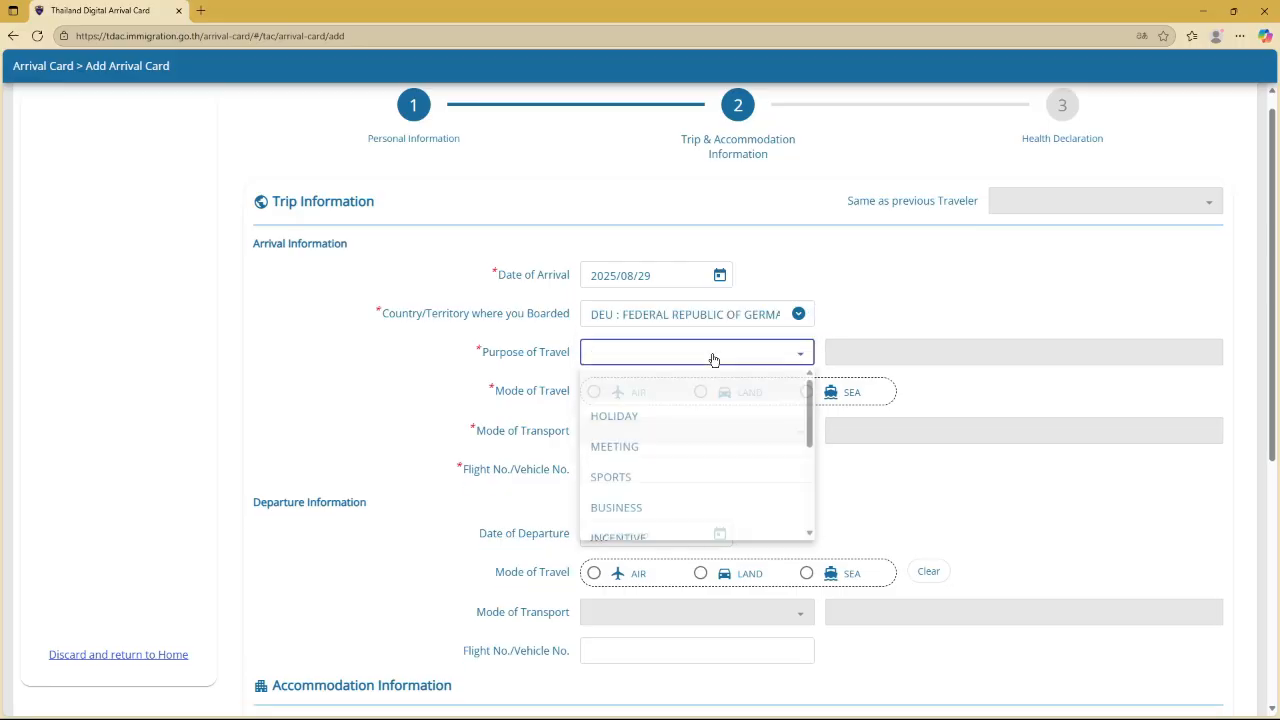
pyautogui.click(684, 417)
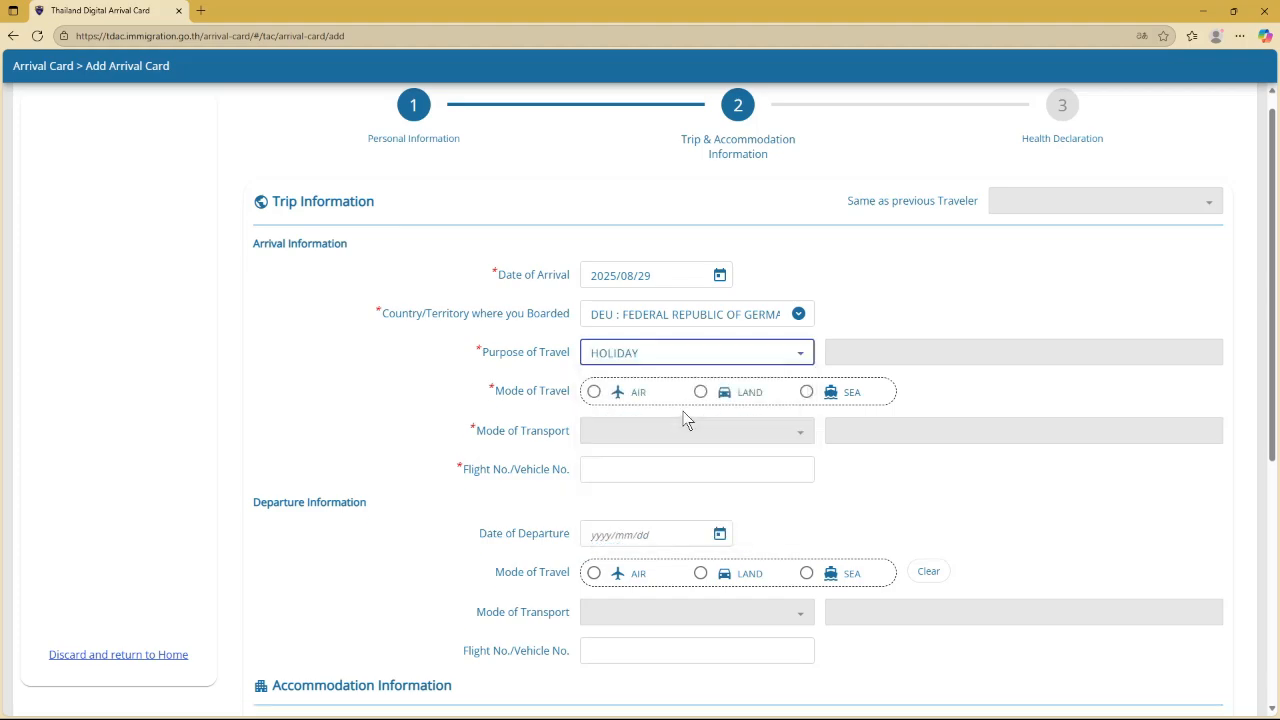
# Set arrival by AIR on a COMMERCIAL FLIGHT with flight number DE2362
pyautogui.click(595, 391)
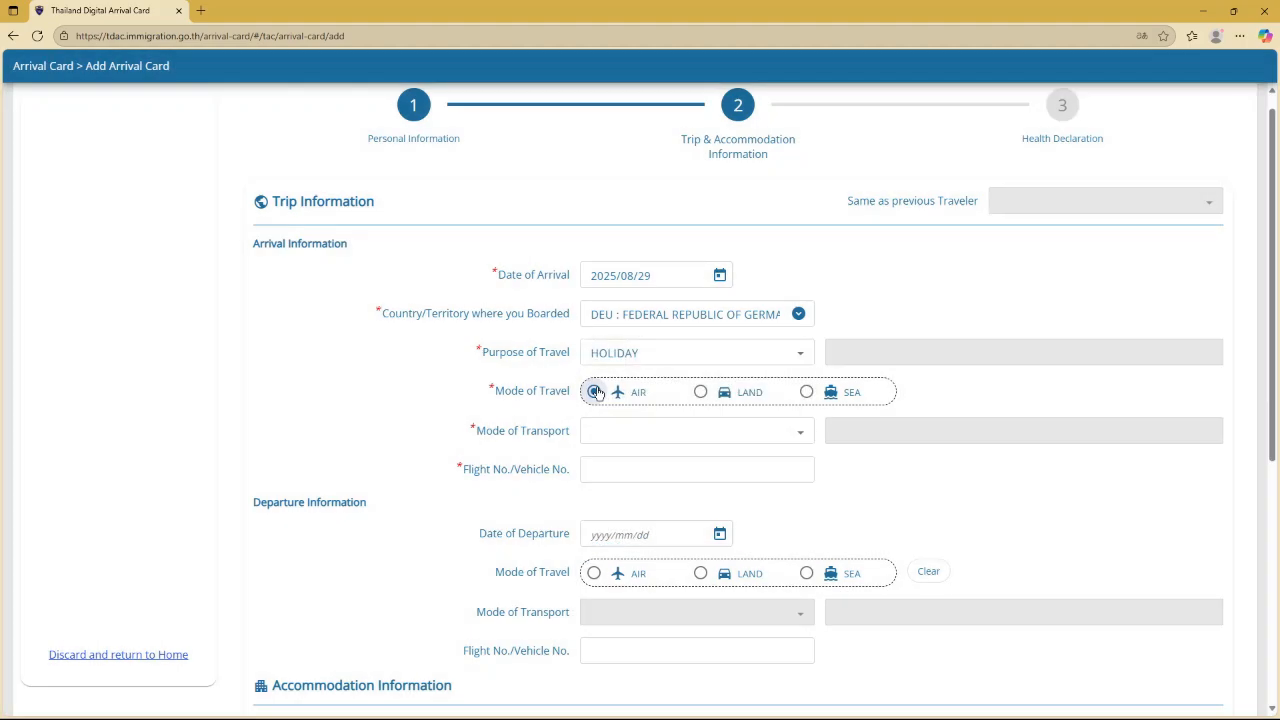
pyautogui.click(626, 436)
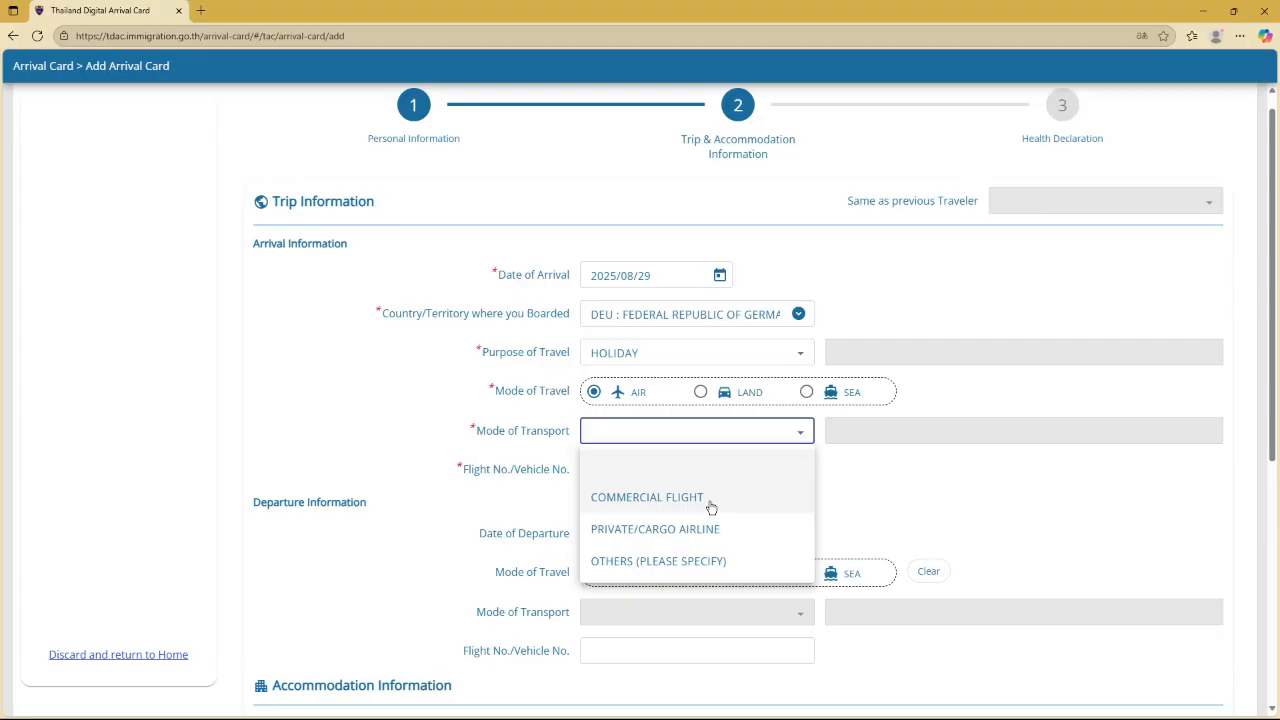
pyautogui.click(710, 507)
pyautogui.click(630, 469)
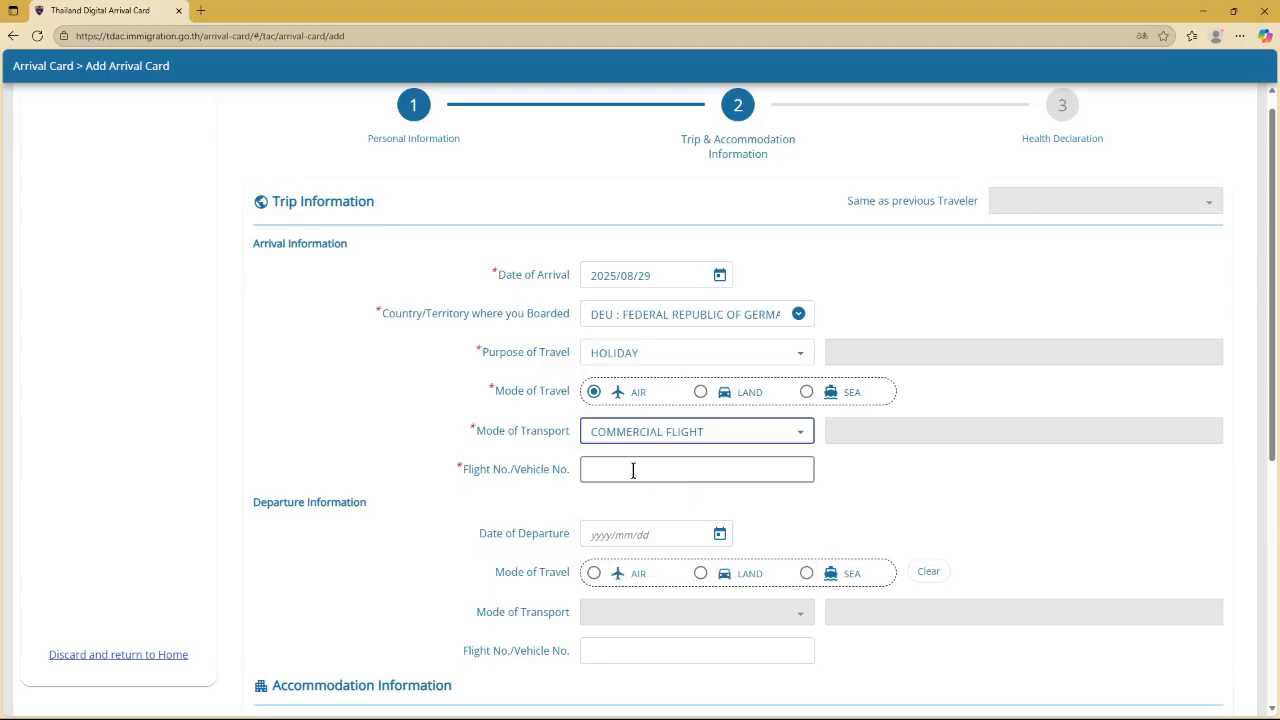
pyautogui.click(630, 469)
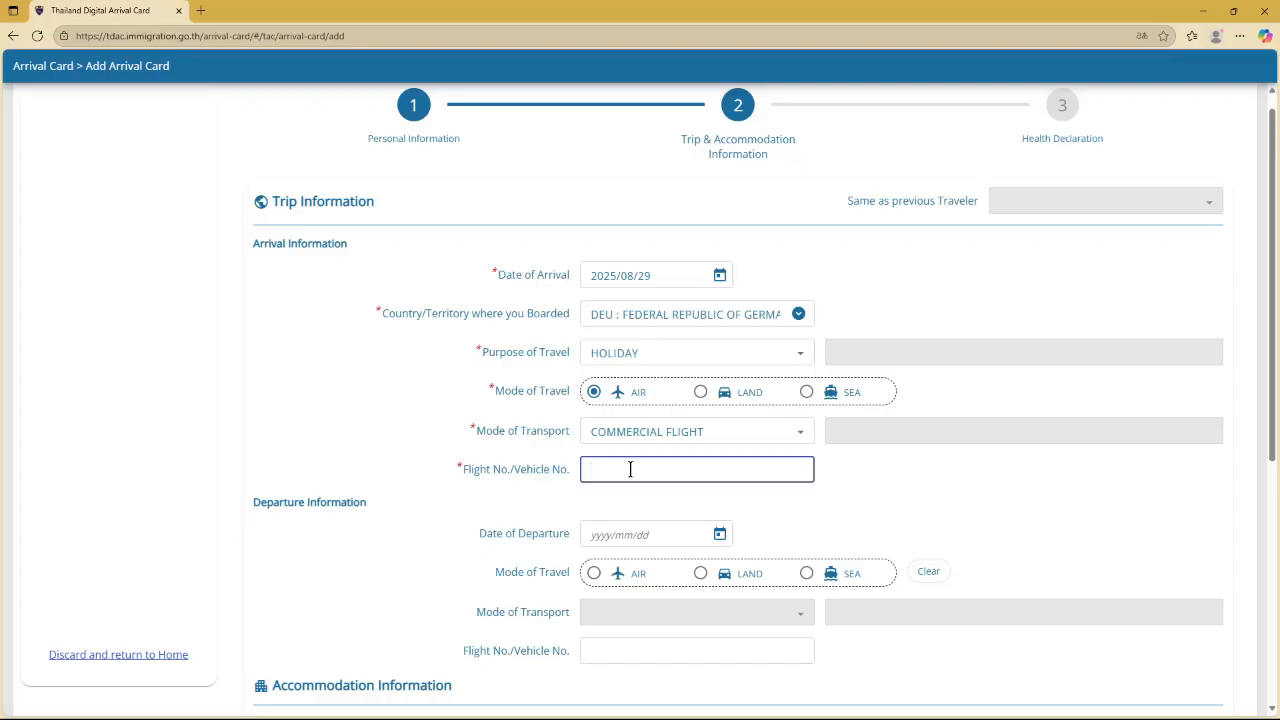
pyautogui.write('DE2362')
# Set the departure date to 3 September 2025
pyautogui.scroll(-1, 630, 469)
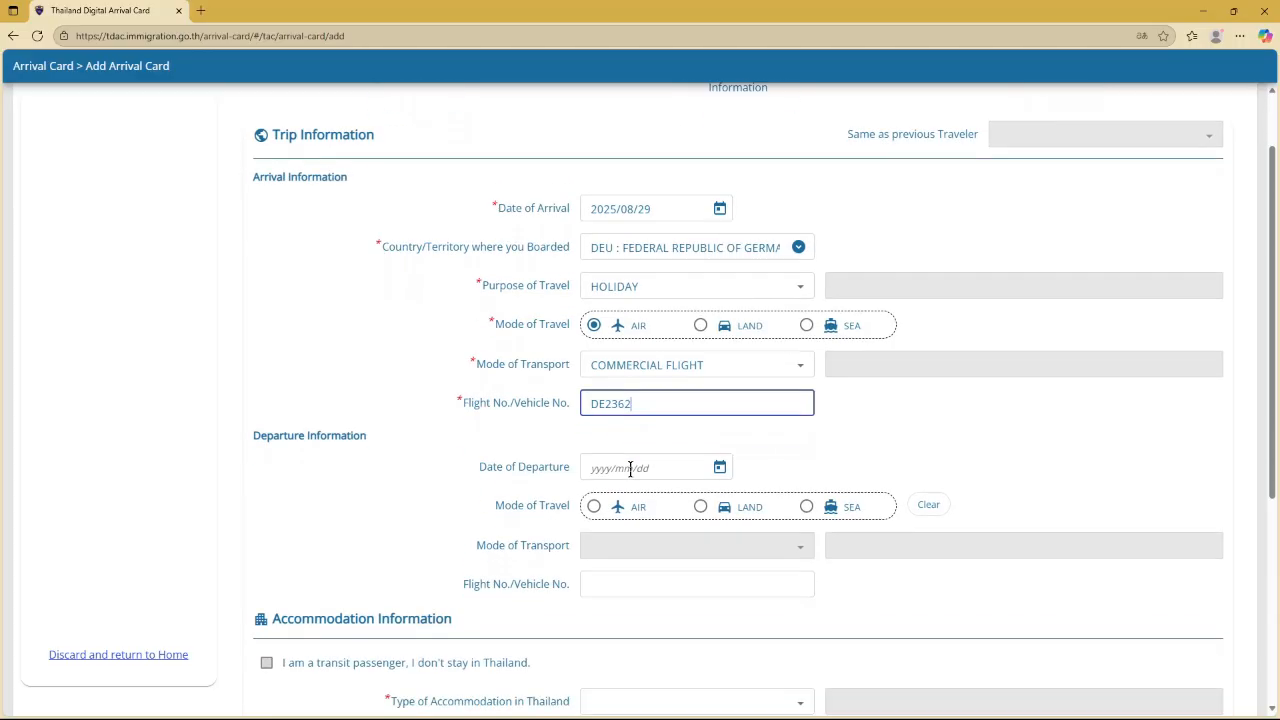
pyautogui.click(720, 467)
pyautogui.click(760, 246)
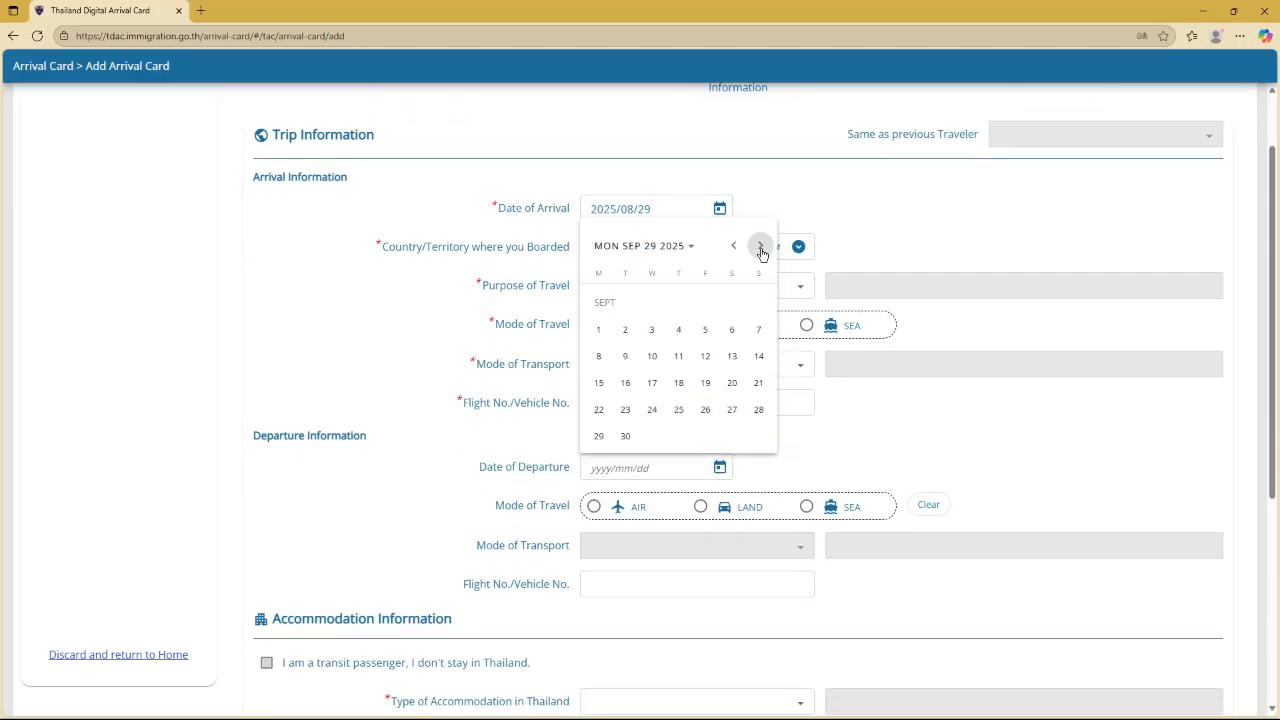
pyautogui.click(653, 330)
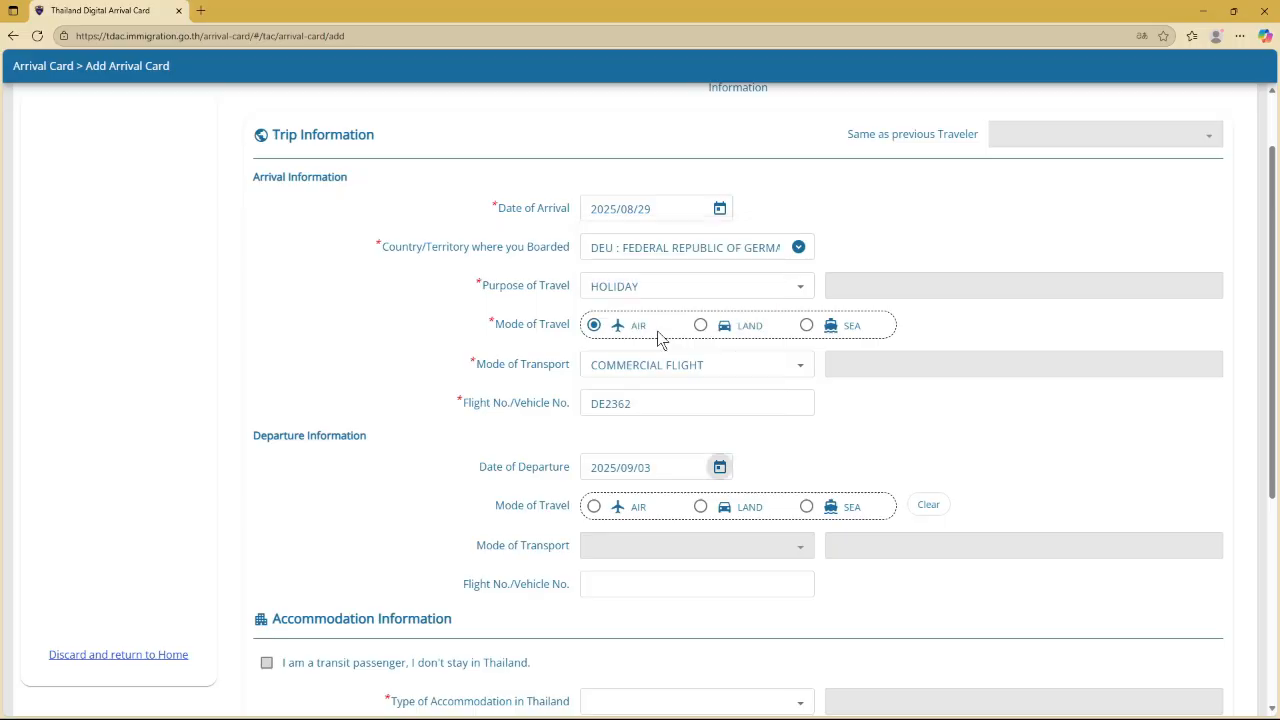
# Set departure by AIR on a COMMERCIAL FLIGHT with flight number DE2363
pyautogui.scroll(-1, 790, 465)
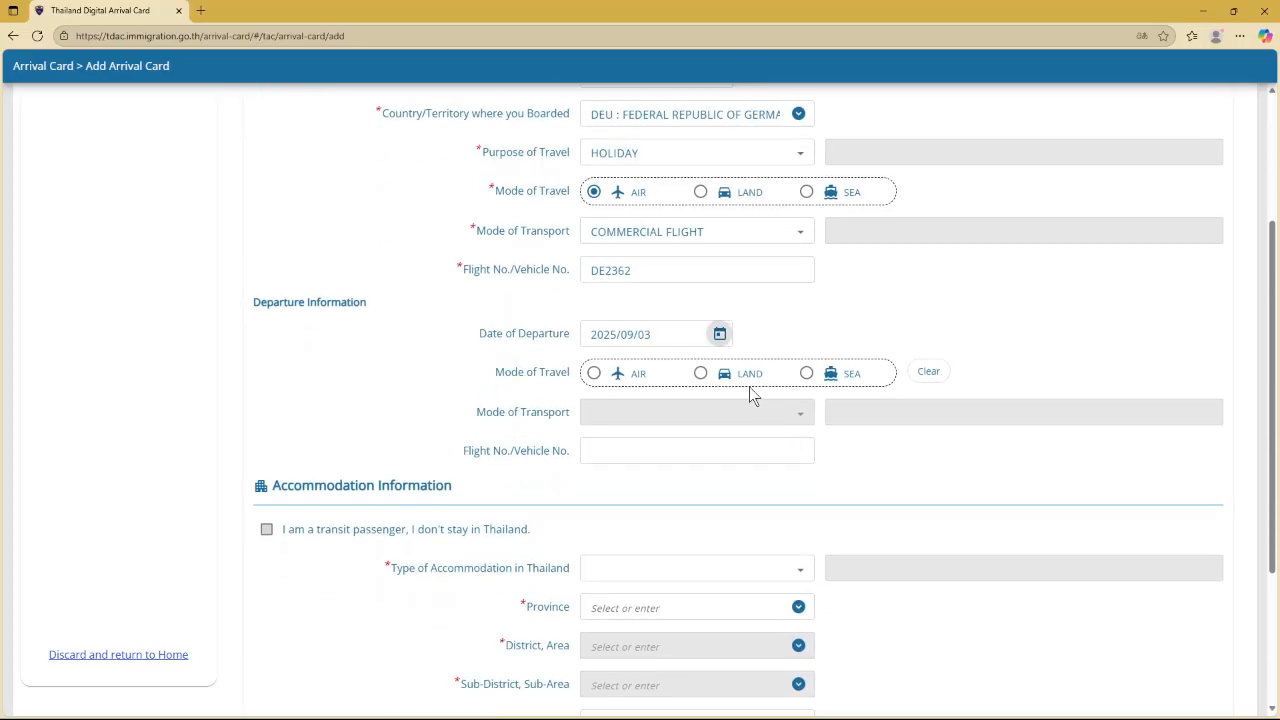
pyautogui.click(594, 378)
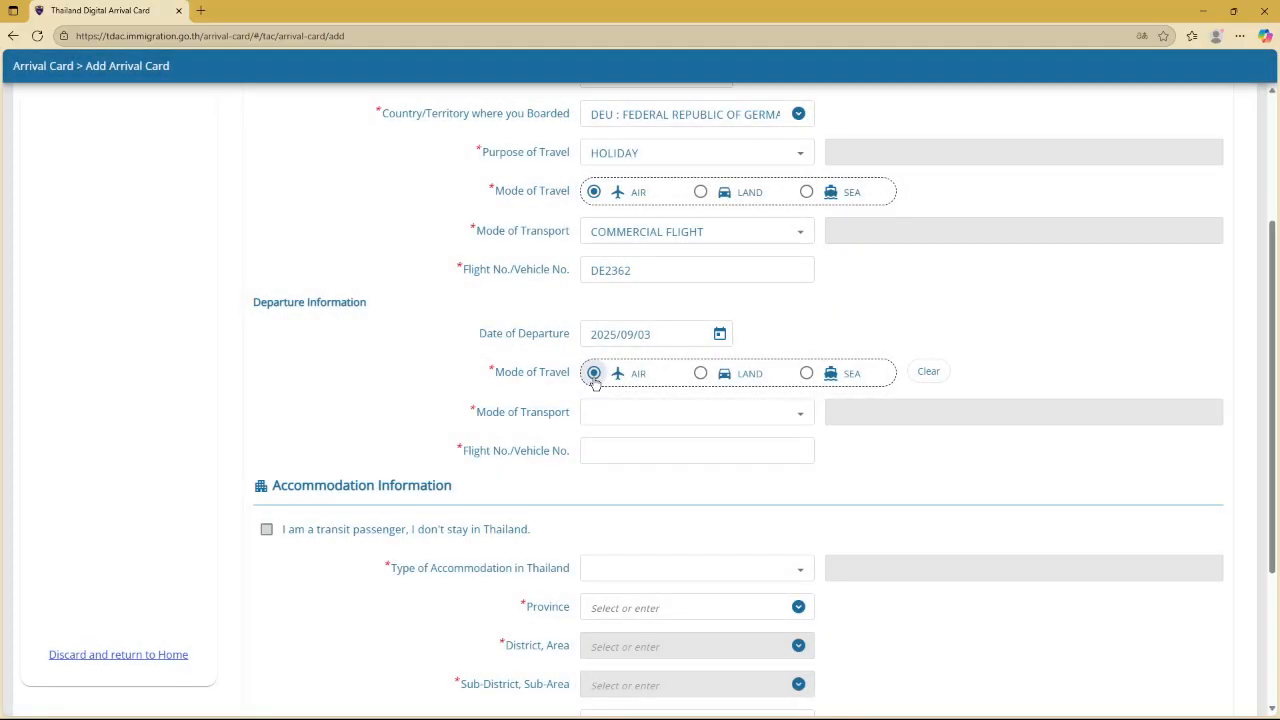
pyautogui.click(706, 416)
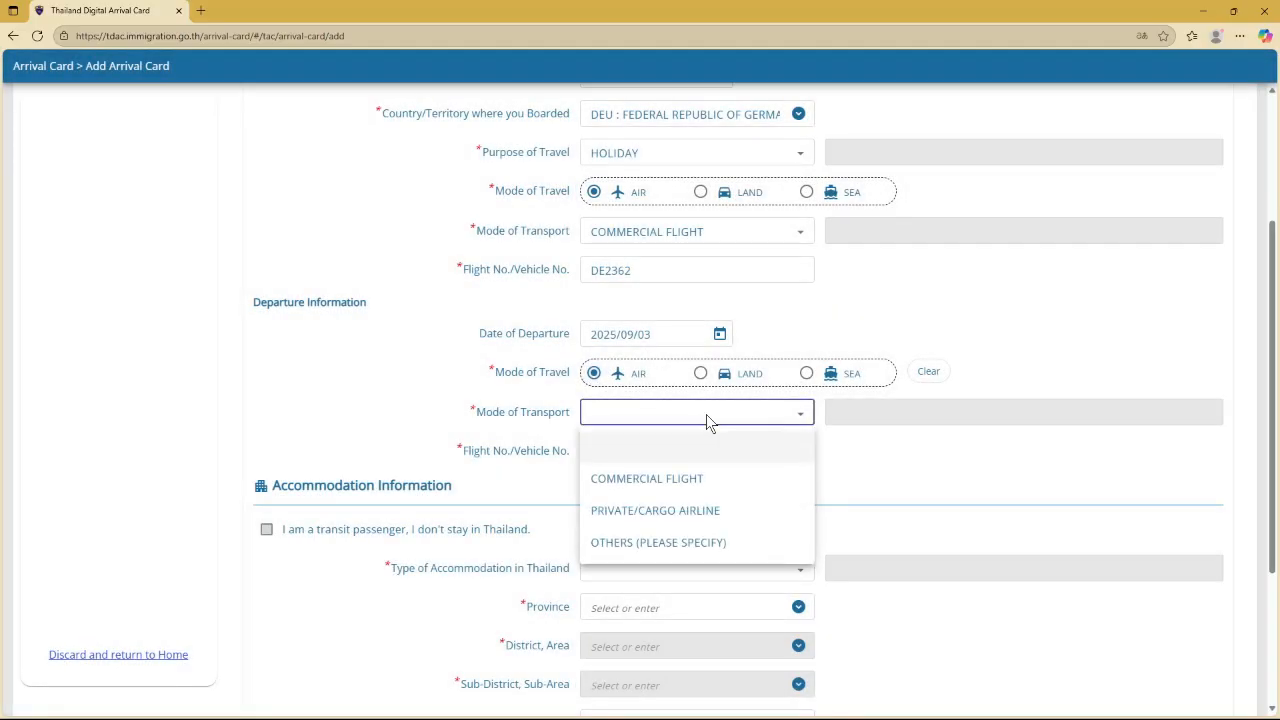
pyautogui.click(656, 479)
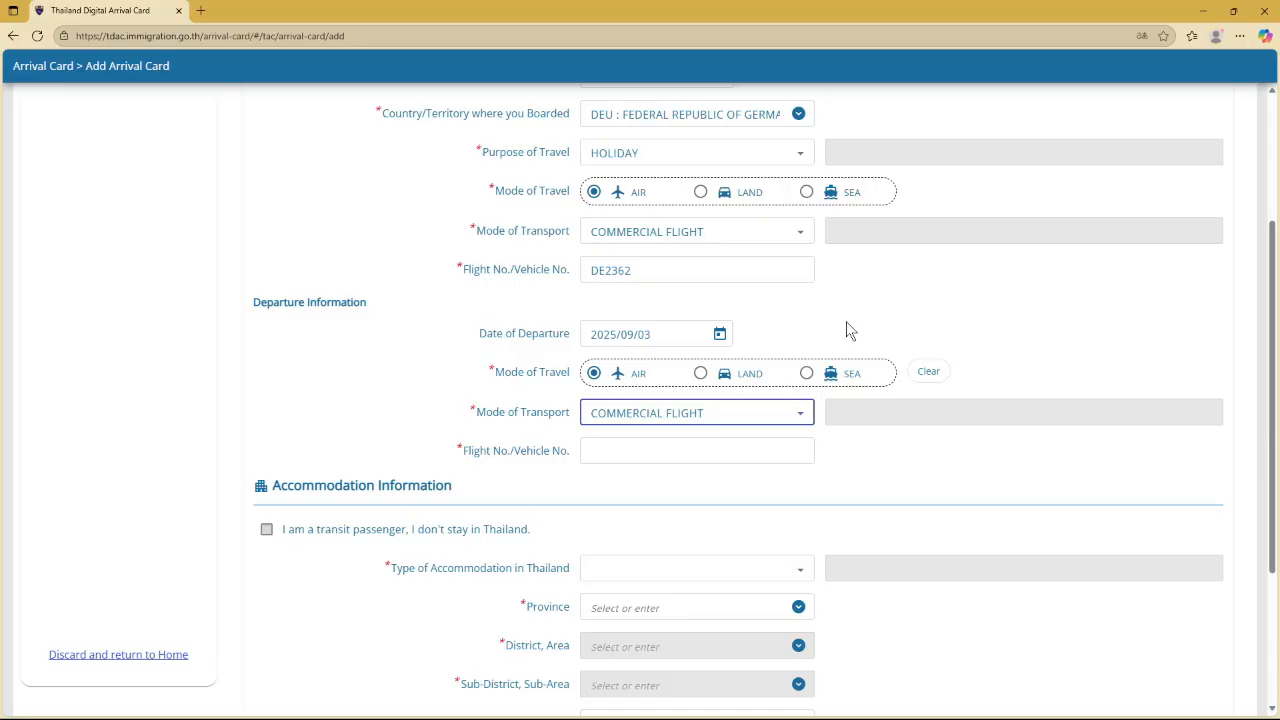
pyautogui.click(669, 455)
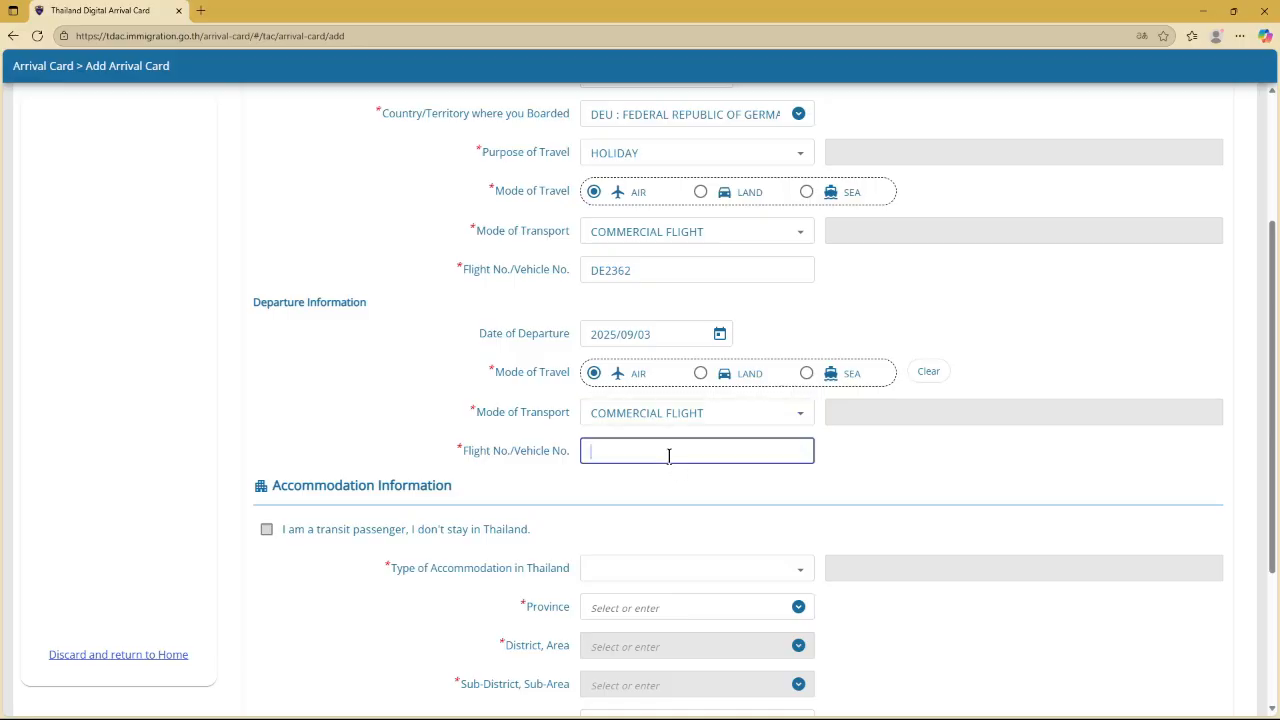
pyautogui.write('DE2363')
pyautogui.scroll(-3, 669, 455)
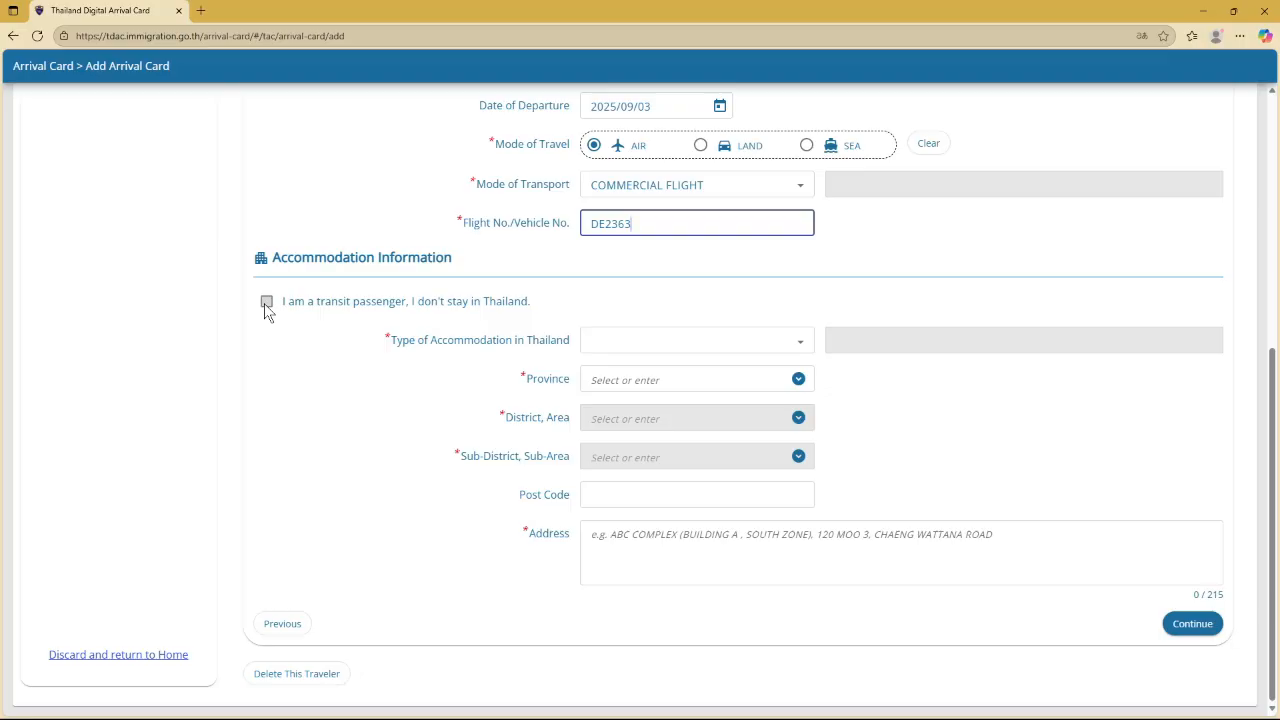
# Set accommodation type to HOTEL and paste the hotel's Rama IV Rd address
pyautogui.click(745, 347)
pyautogui.click(704, 405)
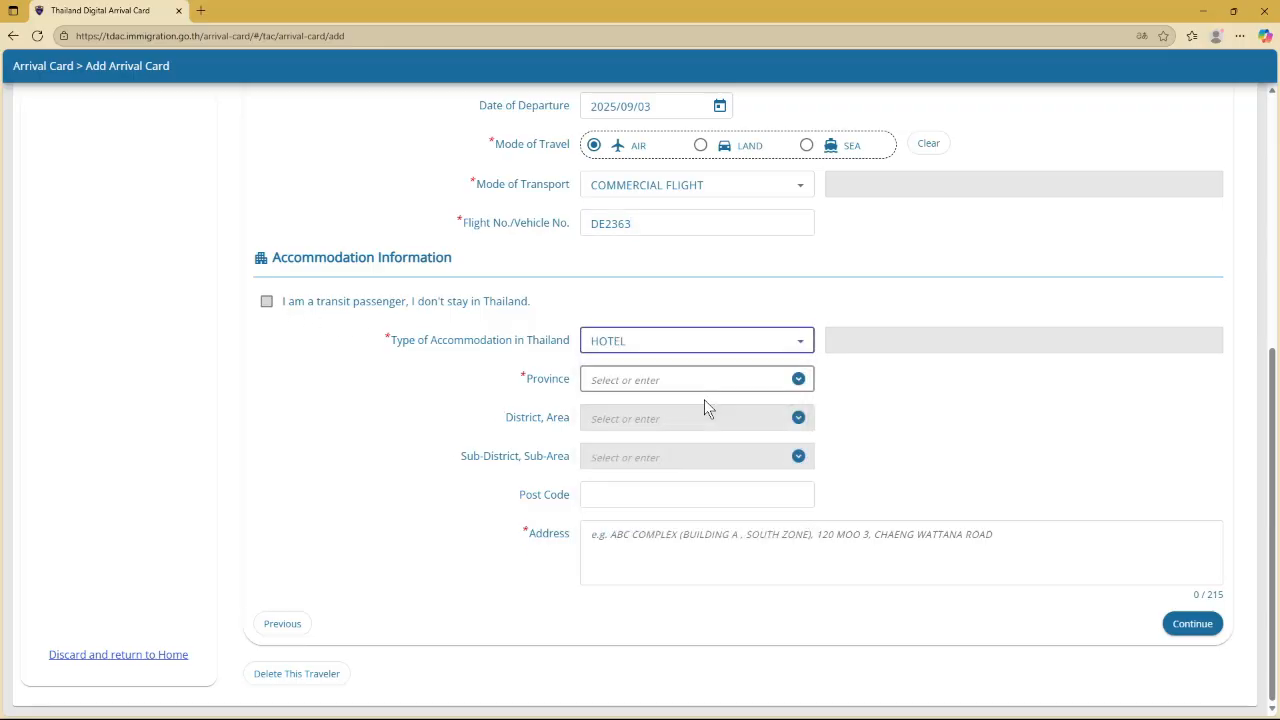
pyautogui.click(679, 375)
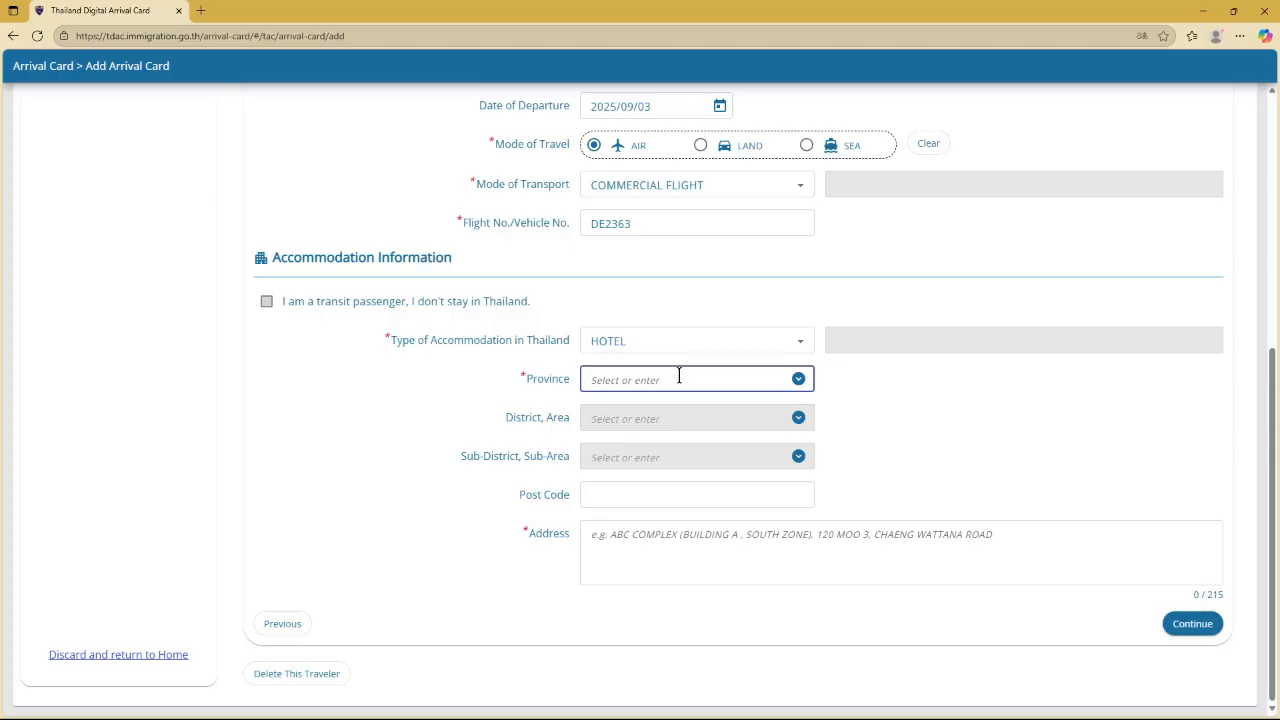
pyautogui.click(798, 379)
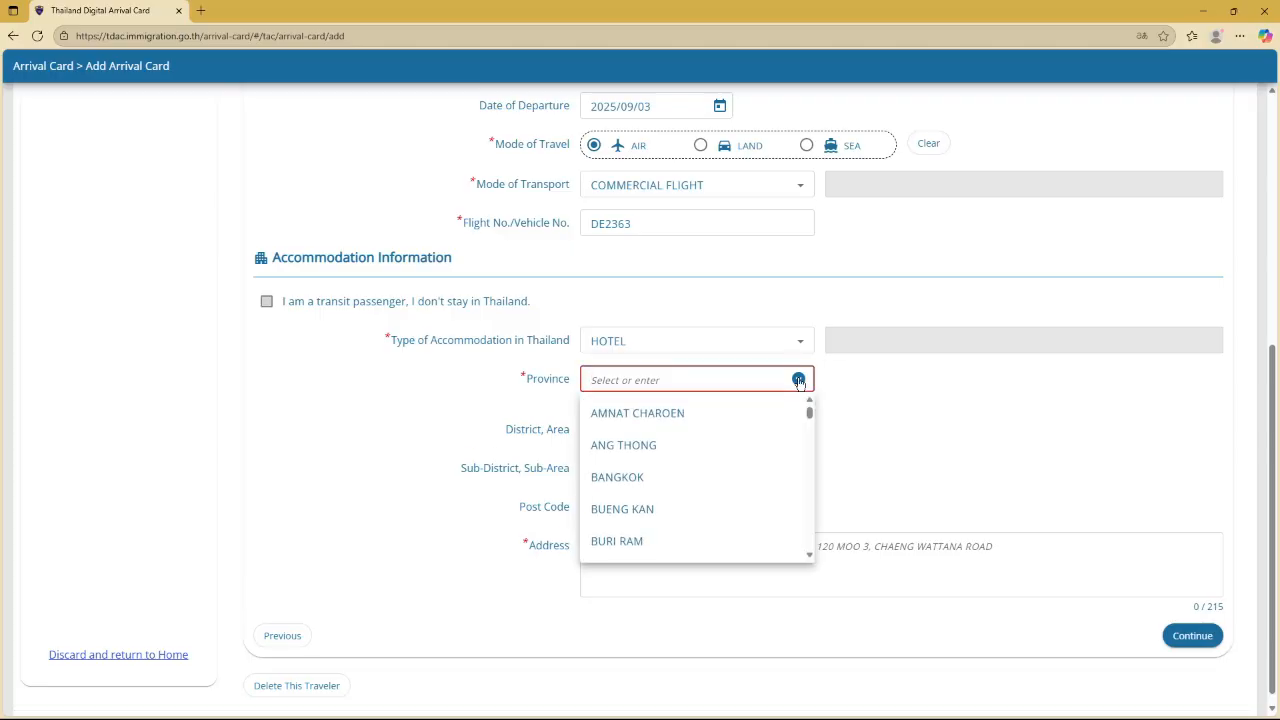
pyautogui.click(897, 557)
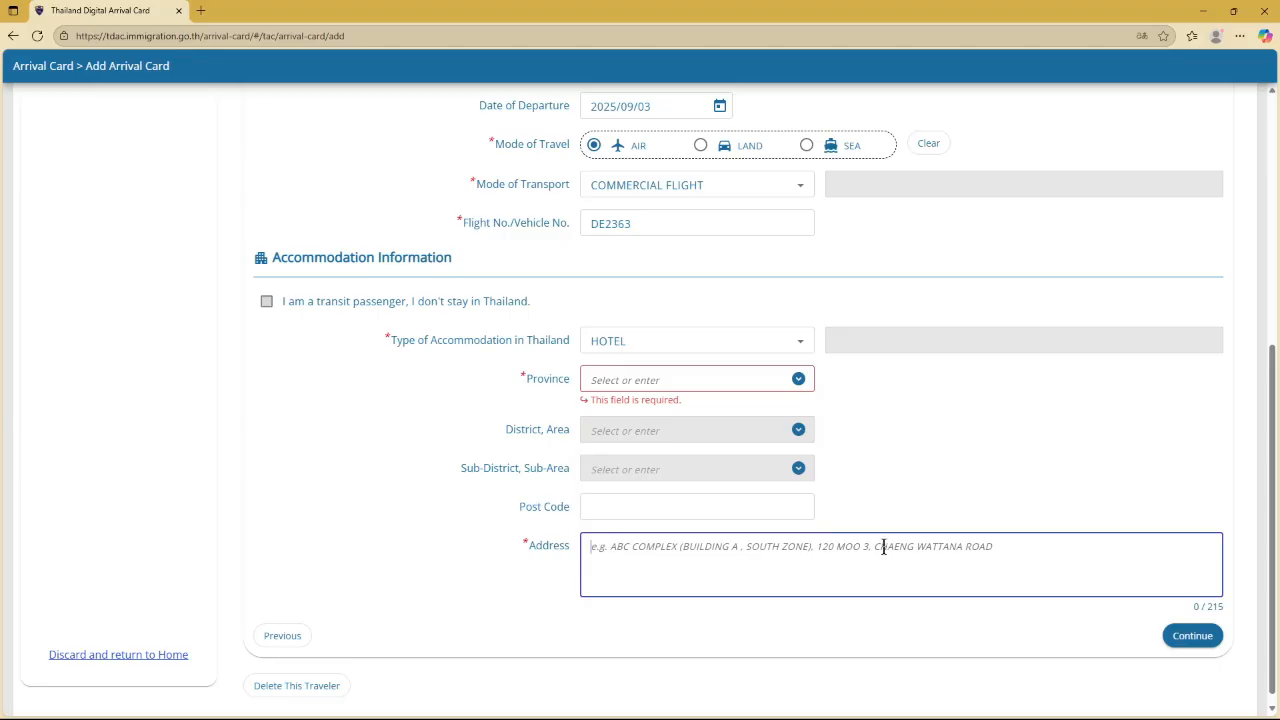
pyautogui.write('98 Rama IV Rd, Si Lom, Bang Rak, Bangkok 10500, Thailand')
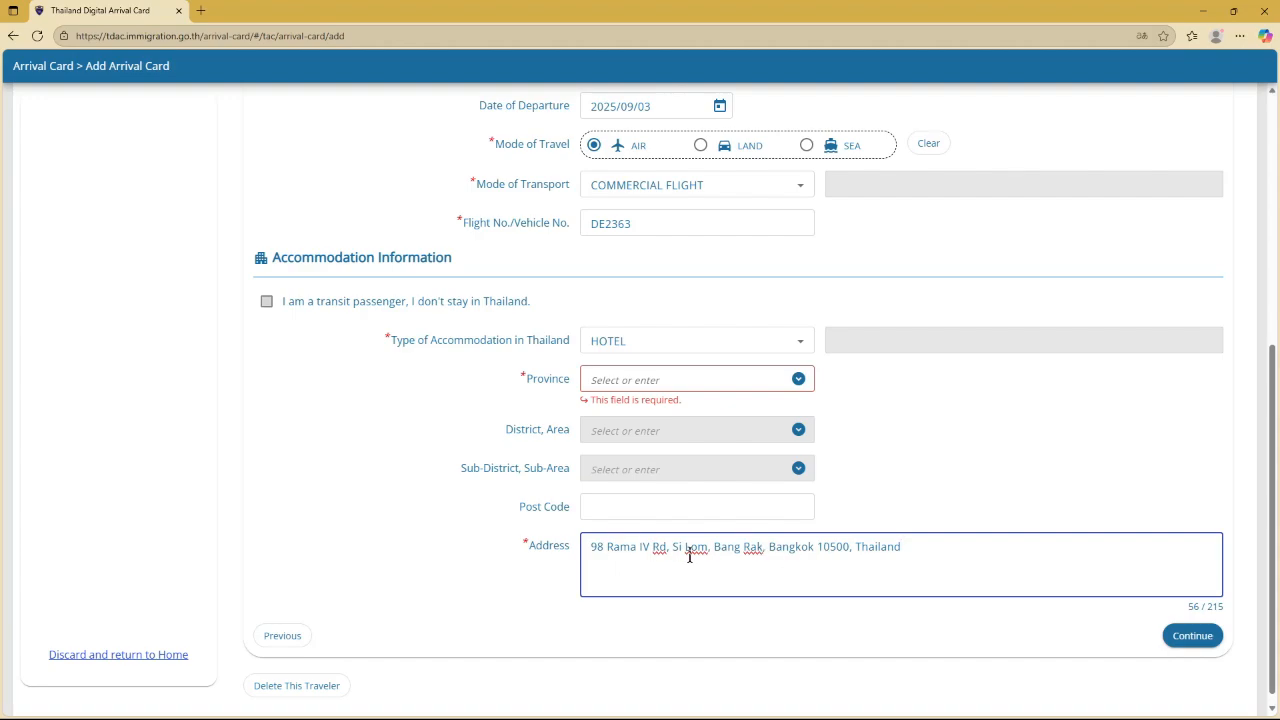
# Choose BANGKOK as the accommodation province
pyautogui.click(645, 378)
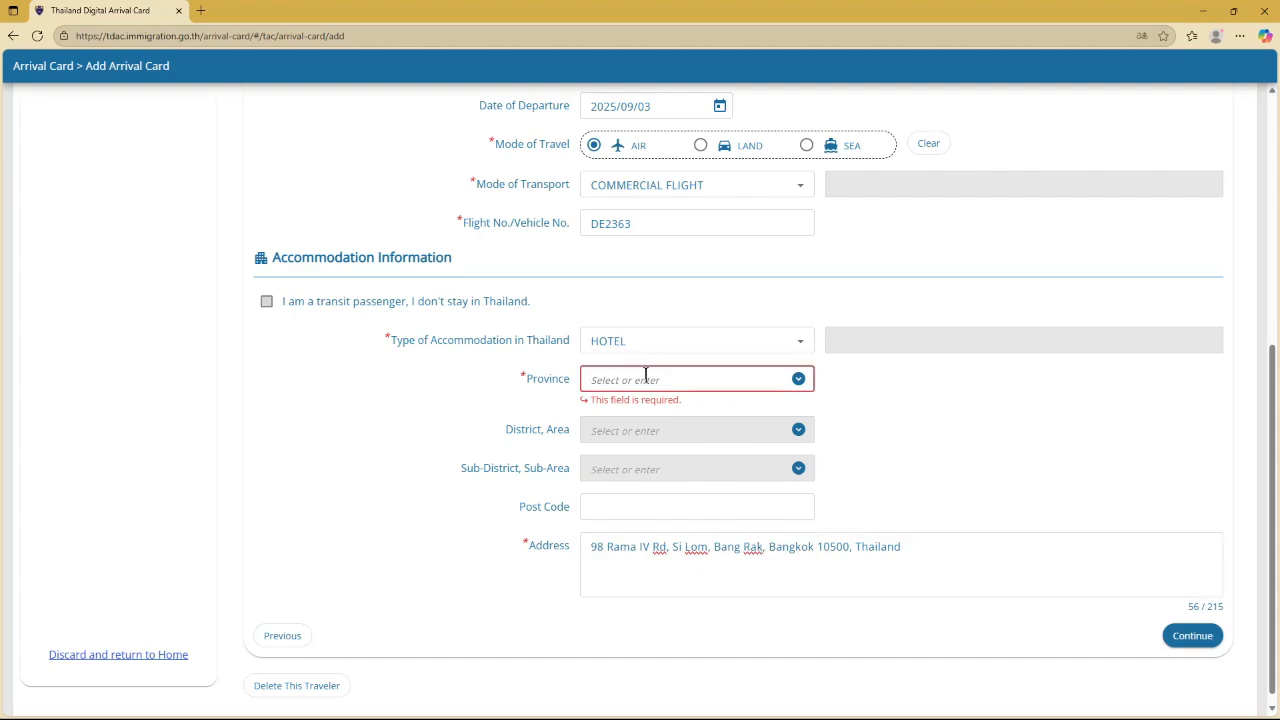
pyautogui.write('BANGKOK')
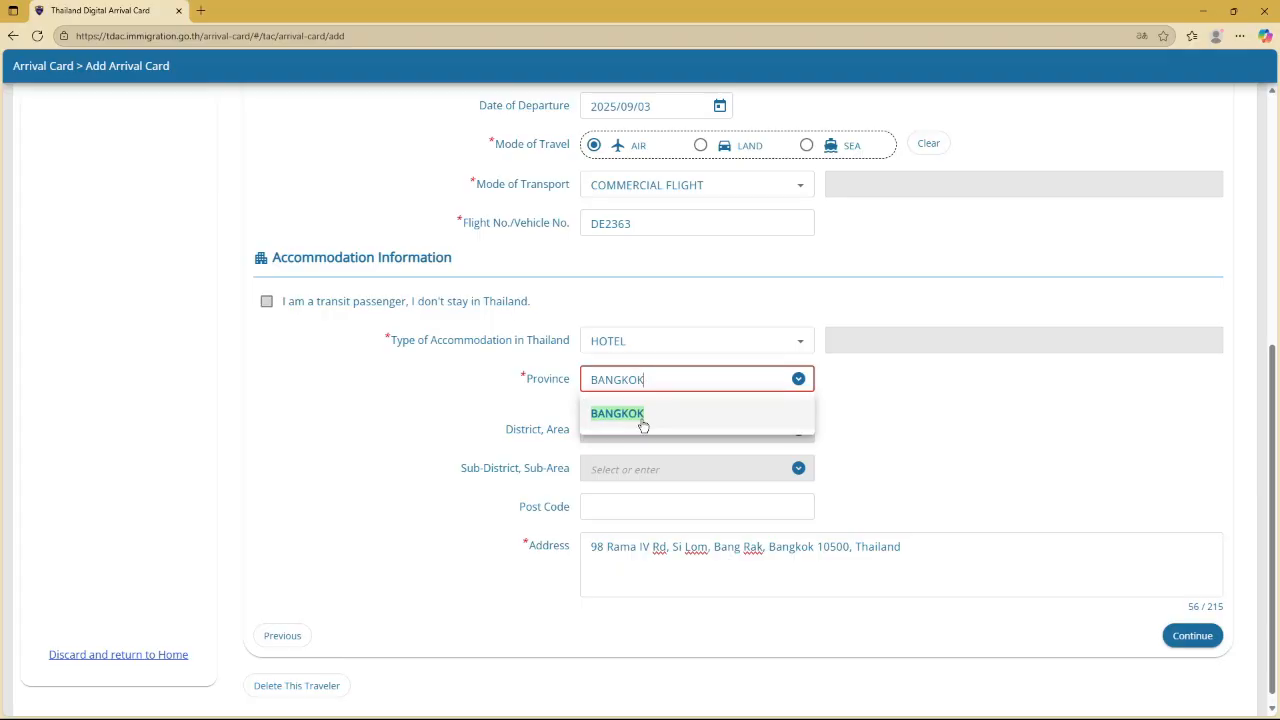
pyautogui.click(643, 424)
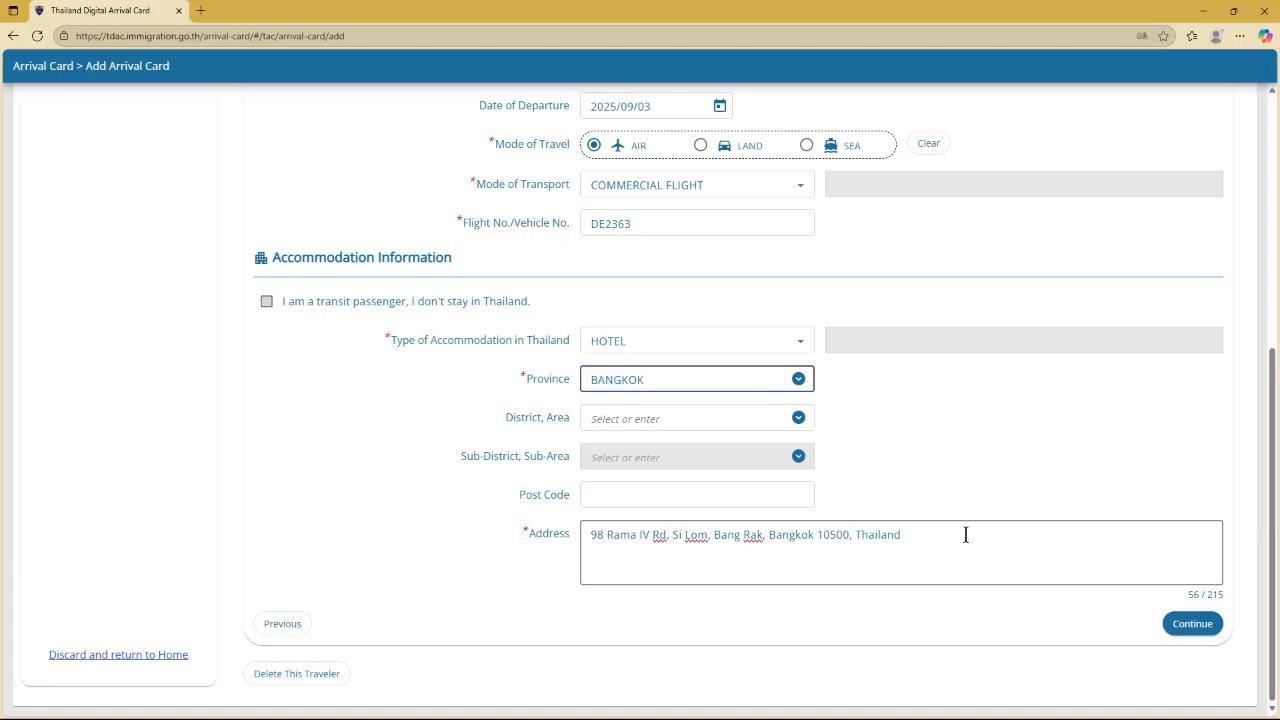
# Prefix the address with 'Dusit Thani Bangkok, ' and continue to Health Declaration
pyautogui.click(592, 534)
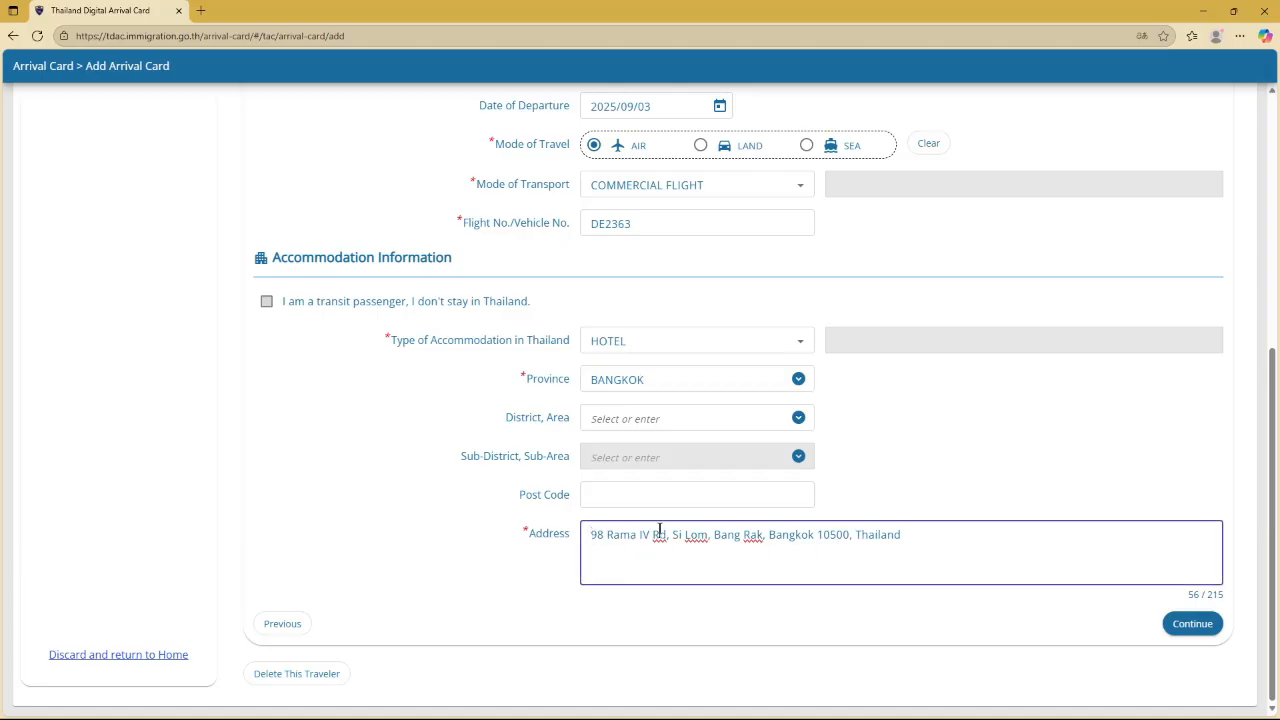
pyautogui.write('Dusit Th')
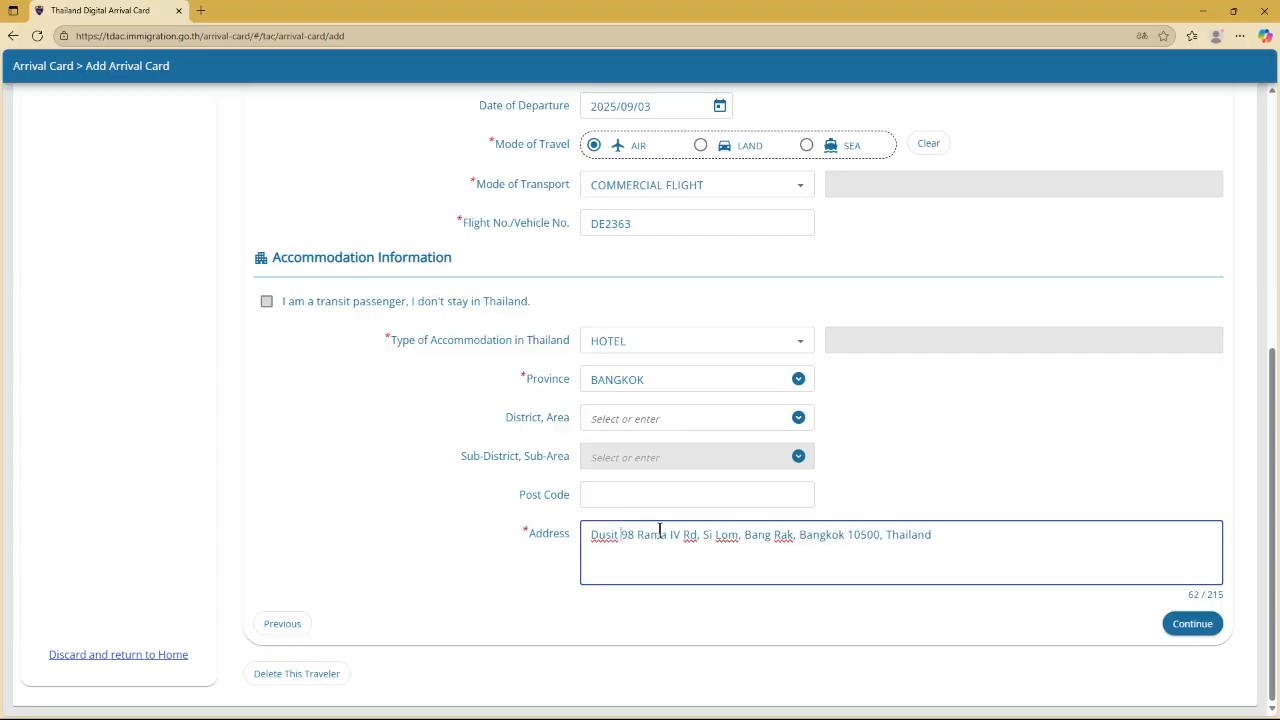
pyautogui.write('ani Bangkok,')
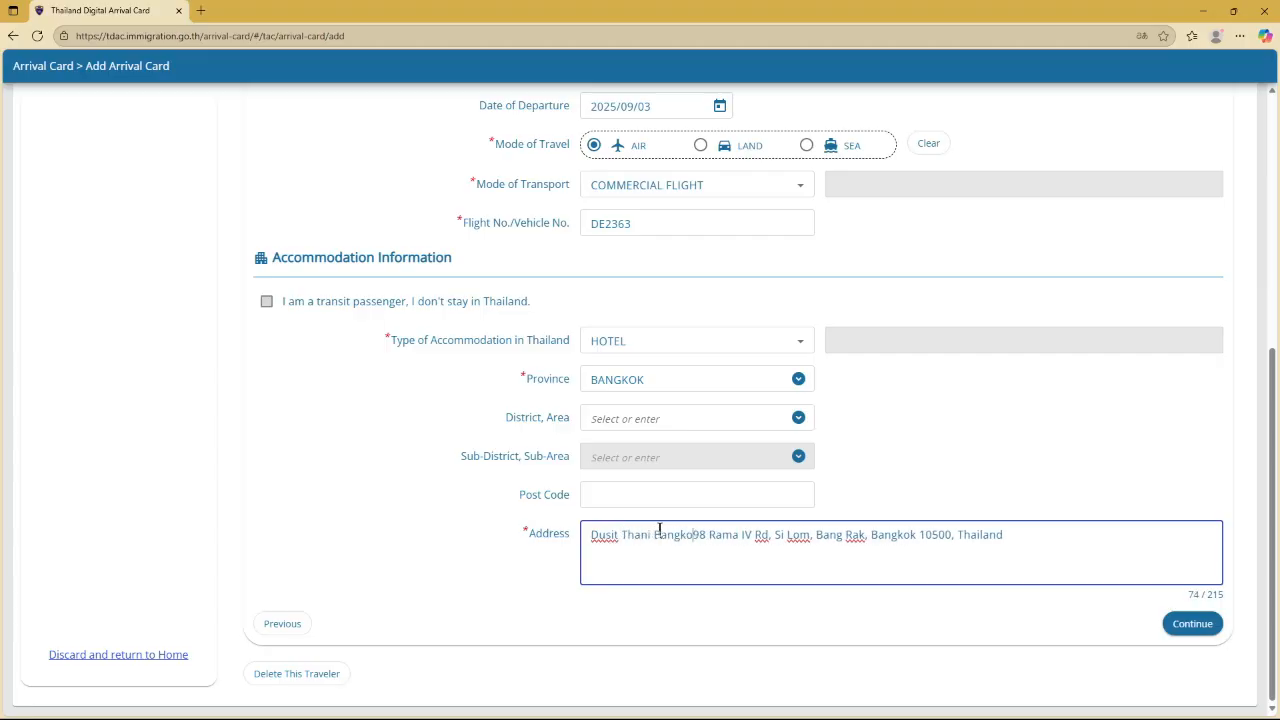
pyautogui.click(1192, 624)
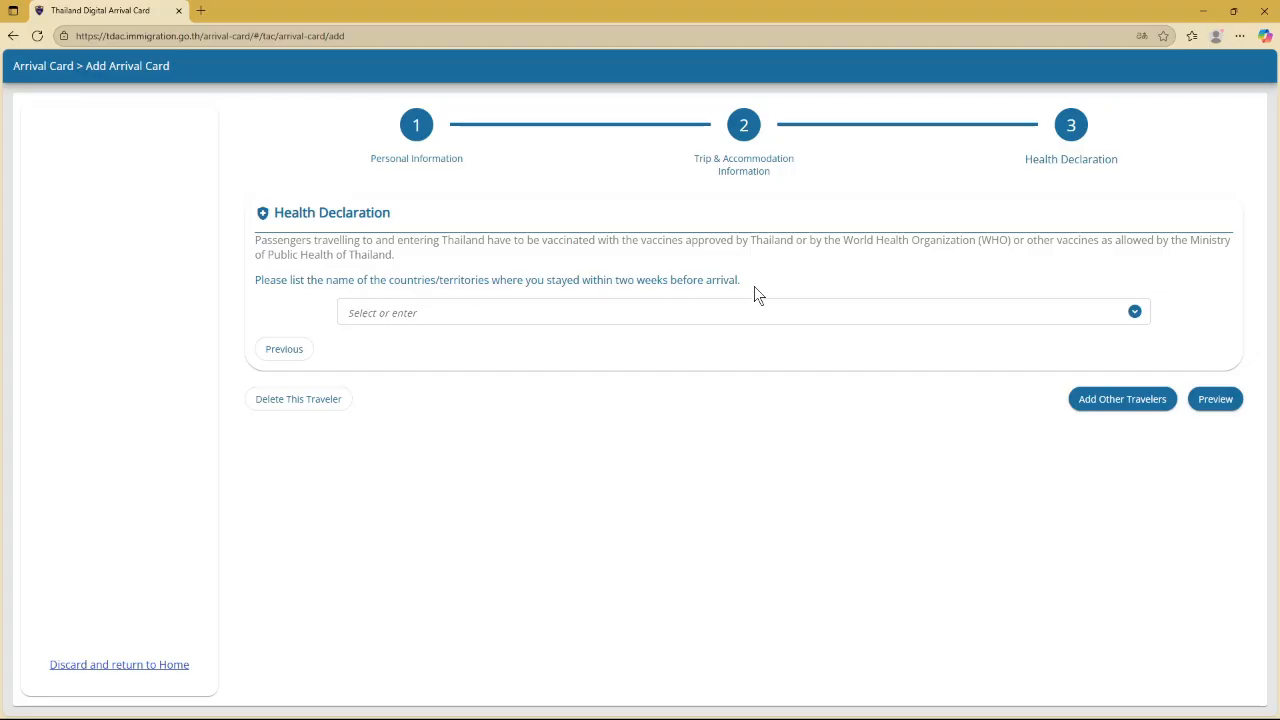
# Add DEU : FEDERAL REPUBLIC OF GERMANY as the country stayed in, then open the Preview
pyautogui.click(726, 314)
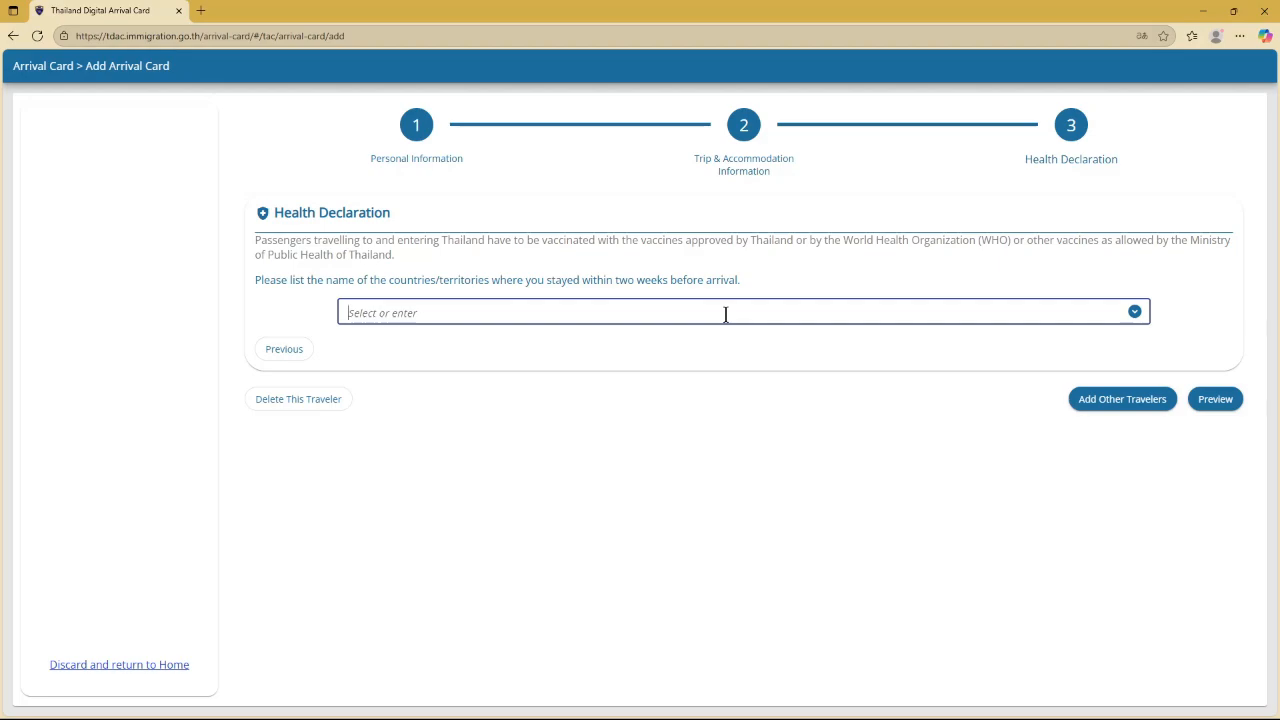
pyautogui.write('GER')
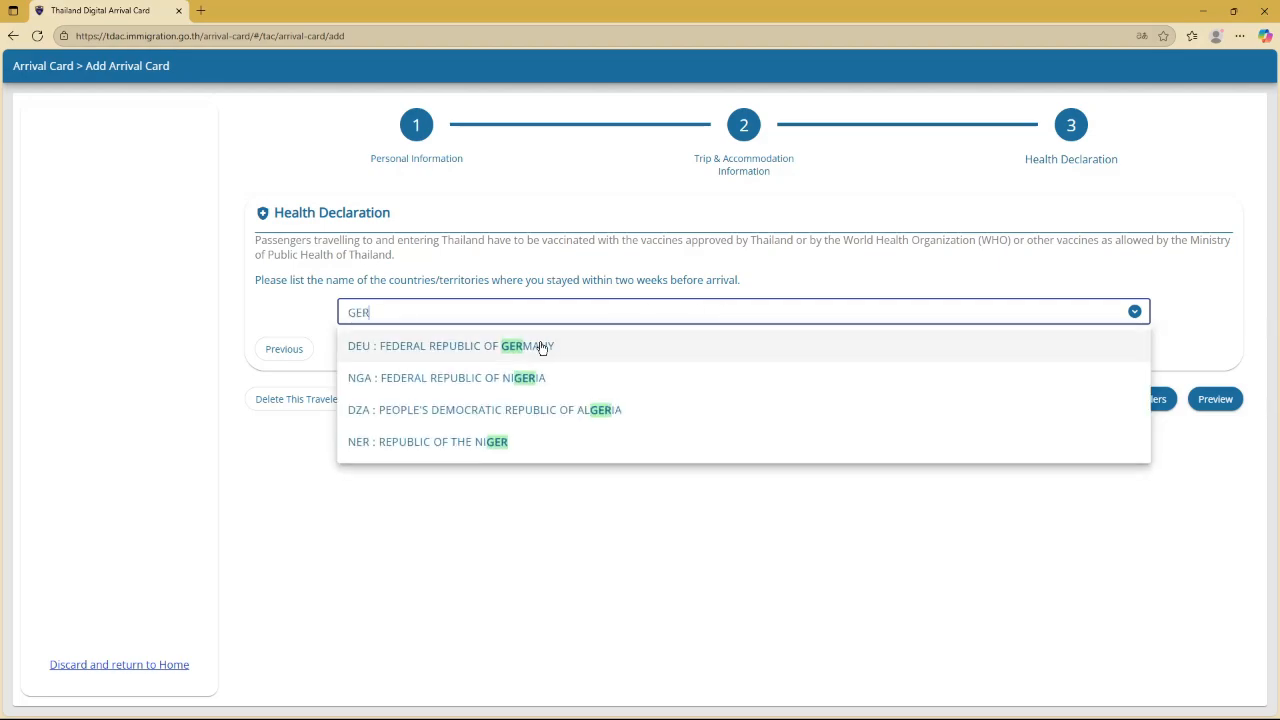
pyautogui.click(540, 342)
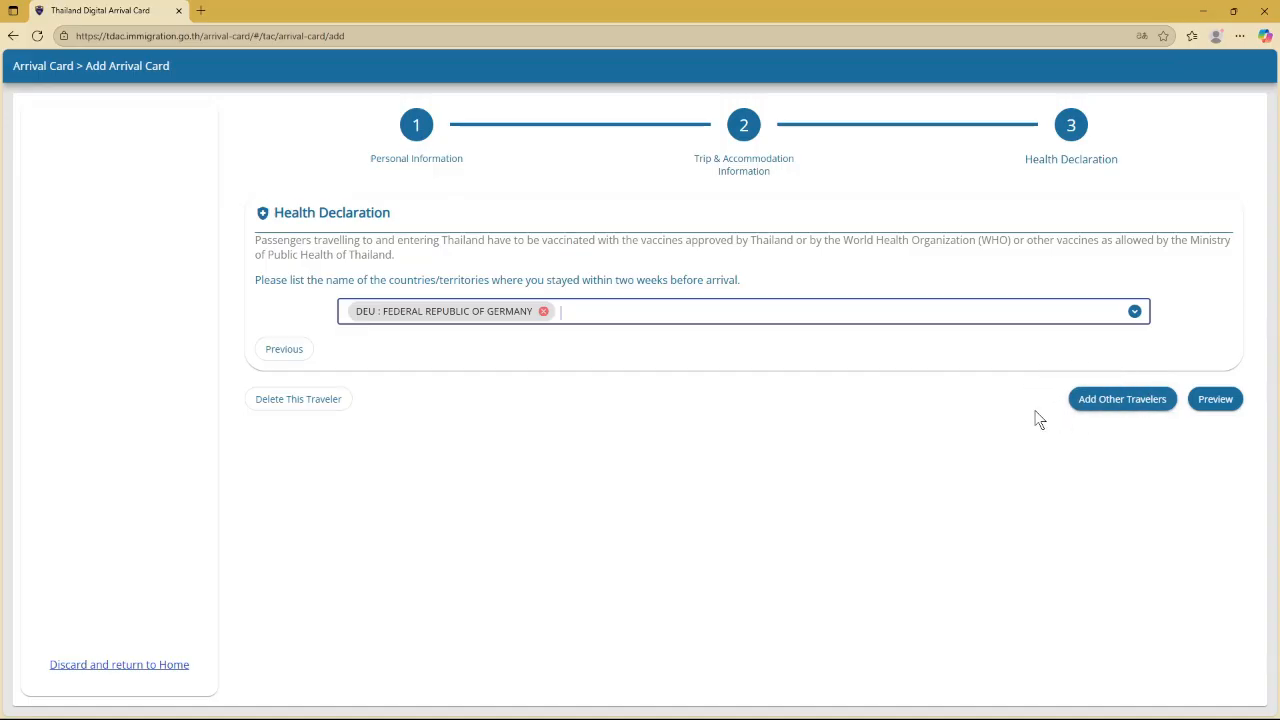
pyautogui.click(985, 361)
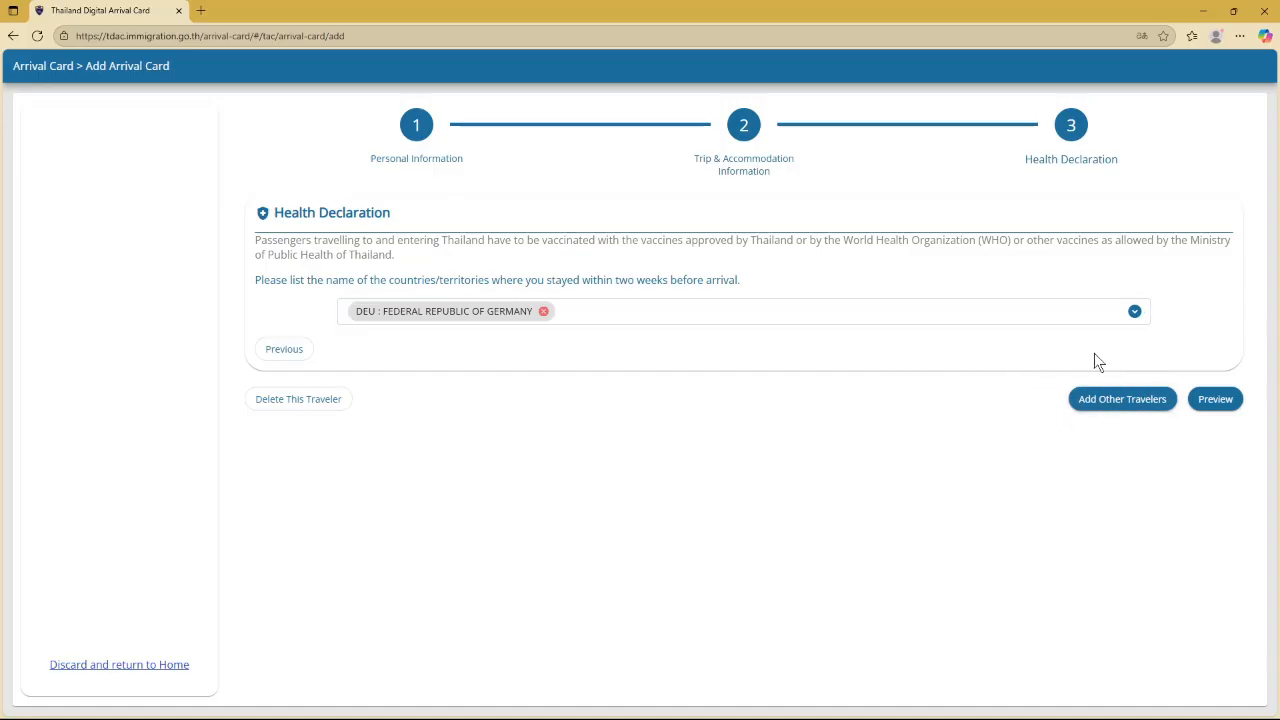
pyautogui.click(1215, 399)
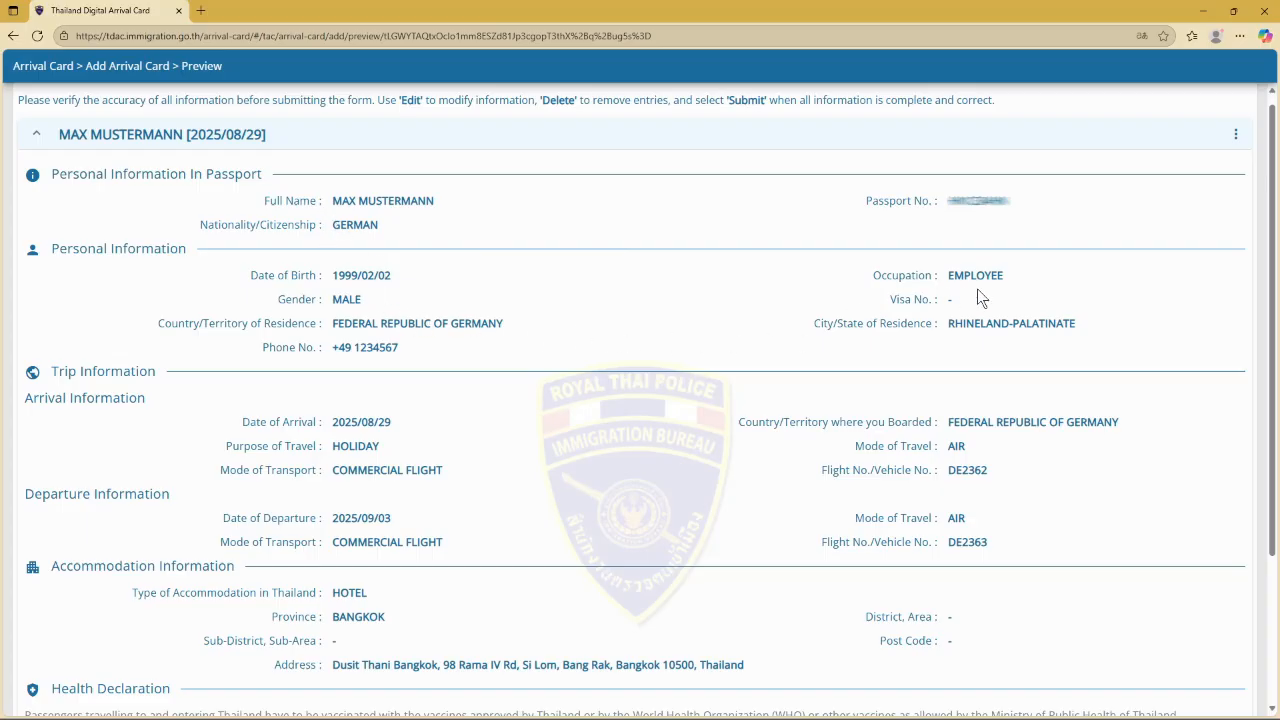
pyautogui.scroll(-2, 626, 340)
pyautogui.scroll(-2, 626, 340)
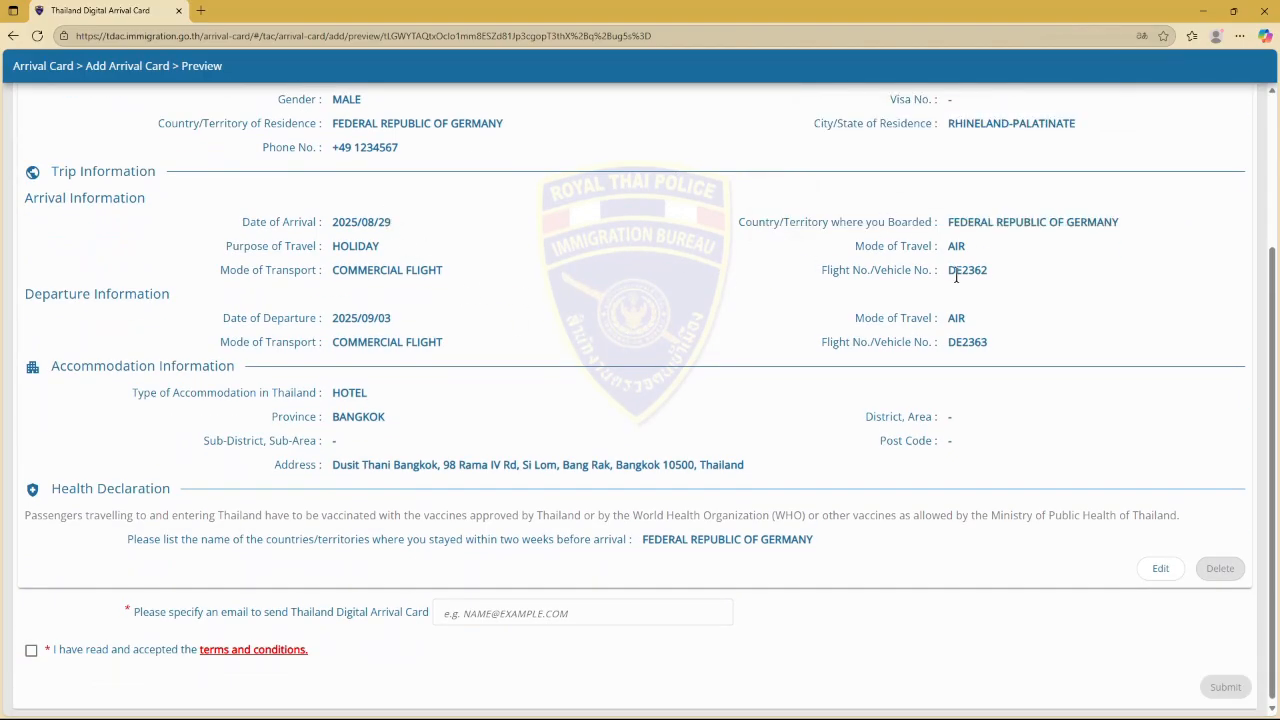
pyautogui.moveTo(948, 270); pyautogui.dragTo(996, 283)
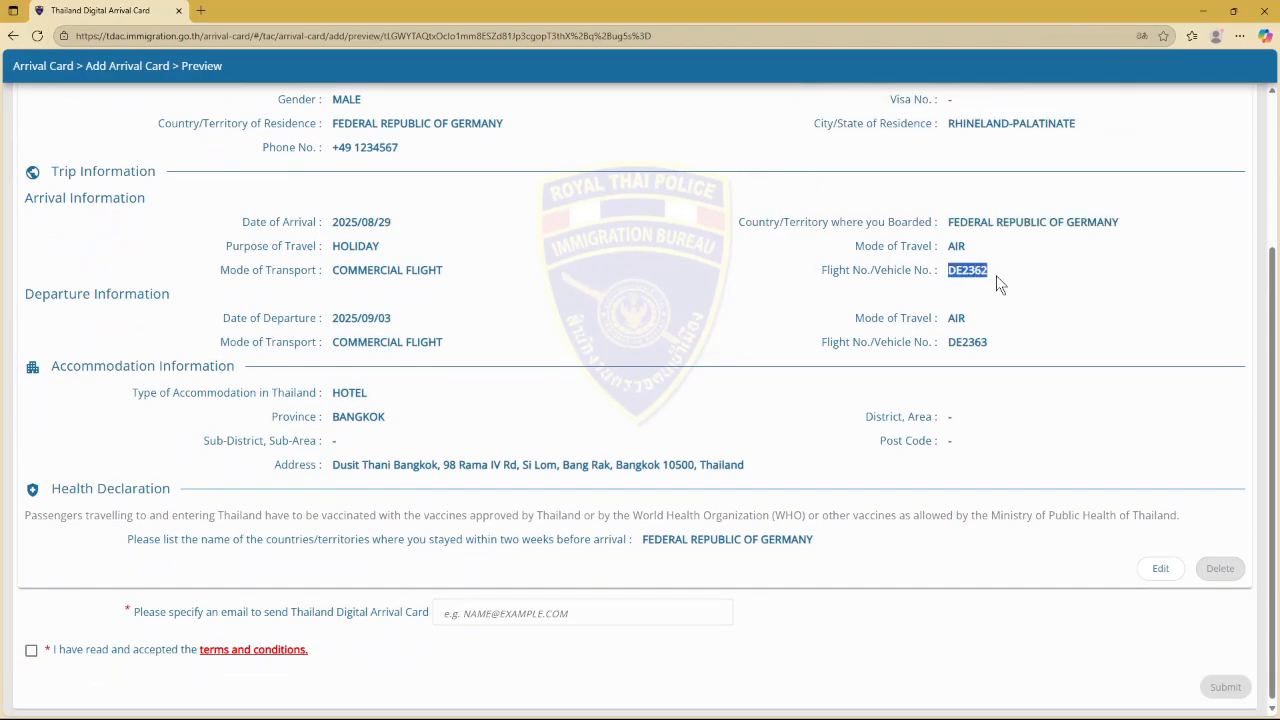
pyautogui.moveTo(949, 342); pyautogui.dragTo(992, 345)
pyautogui.click(932, 341)
pyautogui.scroll(-1, 551, 446)
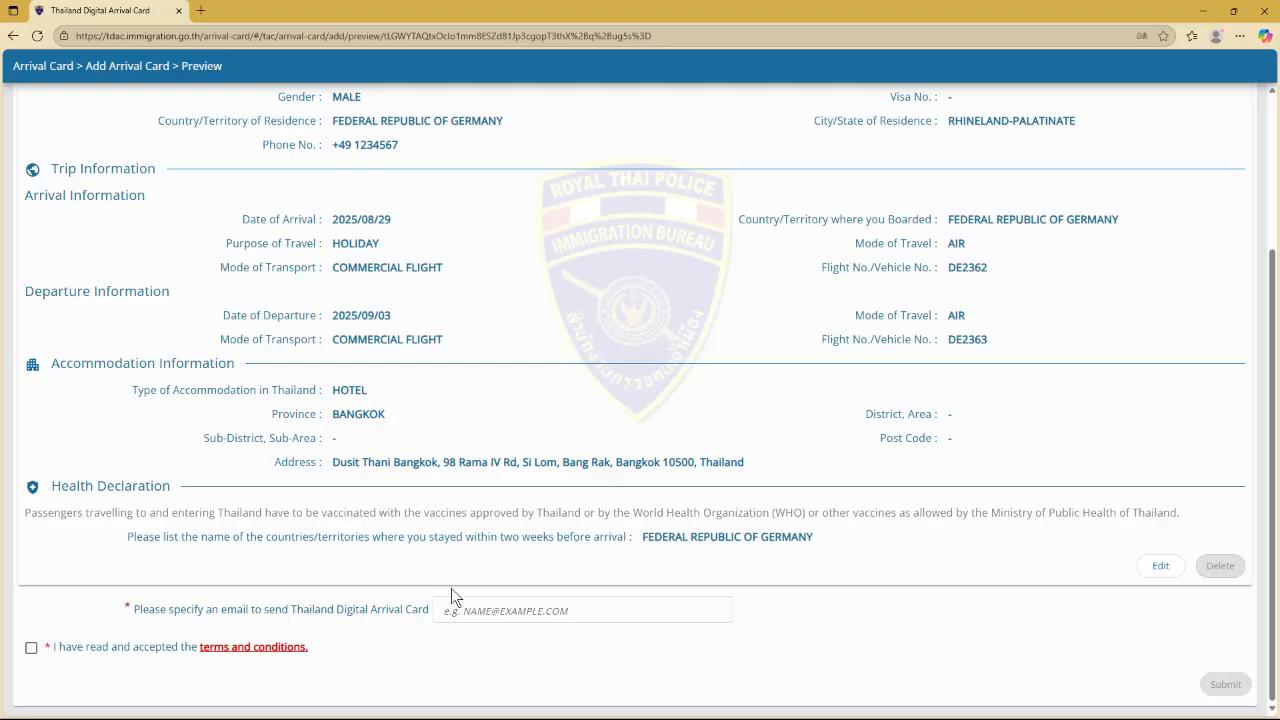
# Enter the e-mail address for receiving the card, then tick and agree to the terms and conditions
pyautogui.click(489, 610)
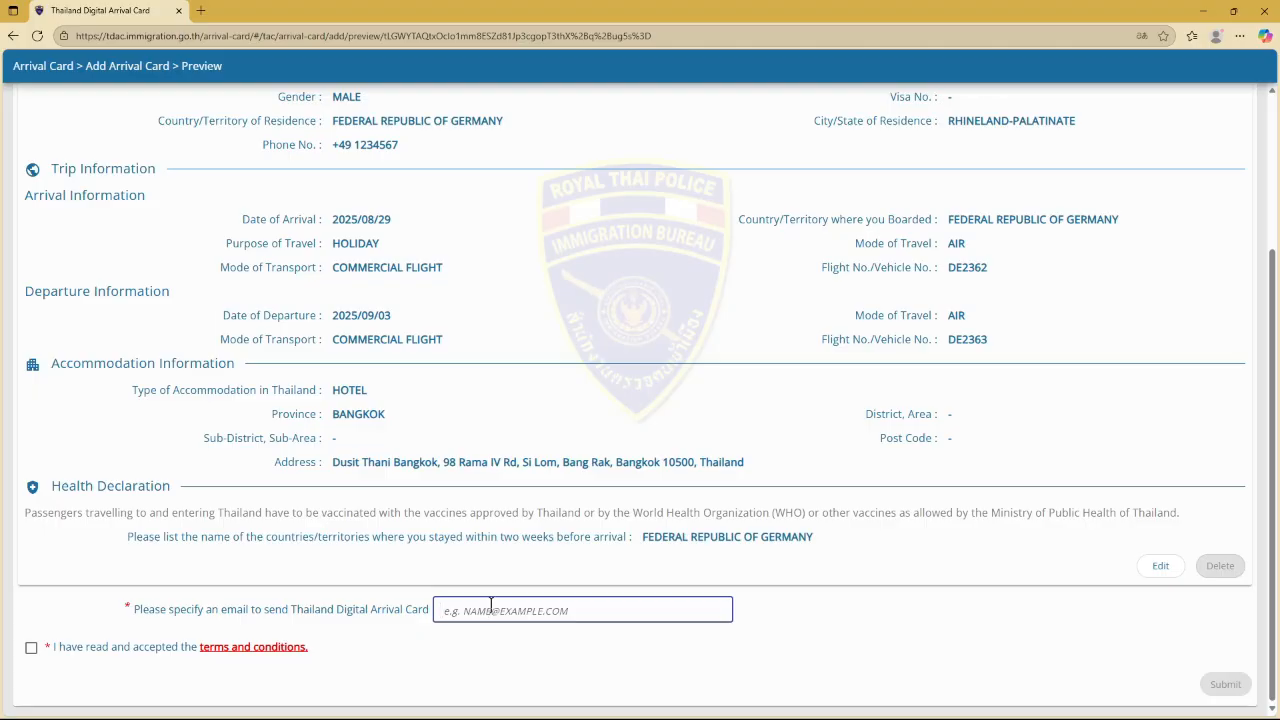
pyautogui.click(32, 649)
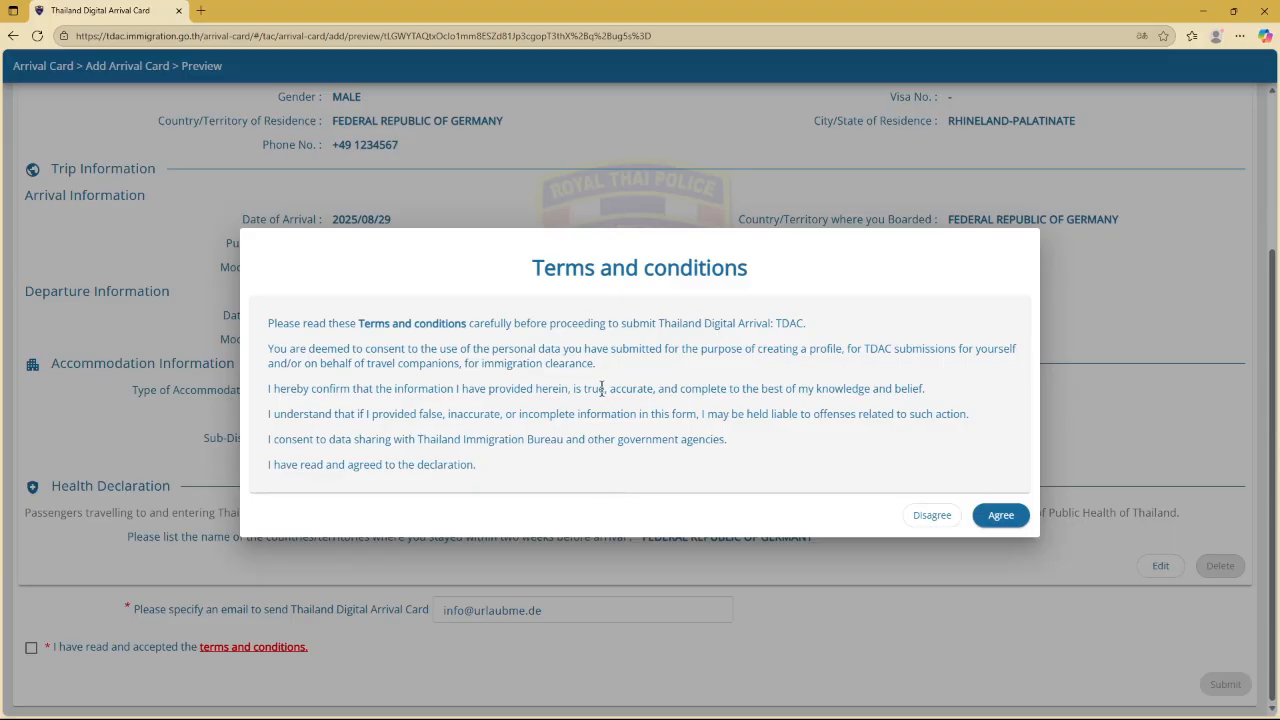
pyautogui.moveTo(605, 363); pyautogui.dragTo(266, 352)
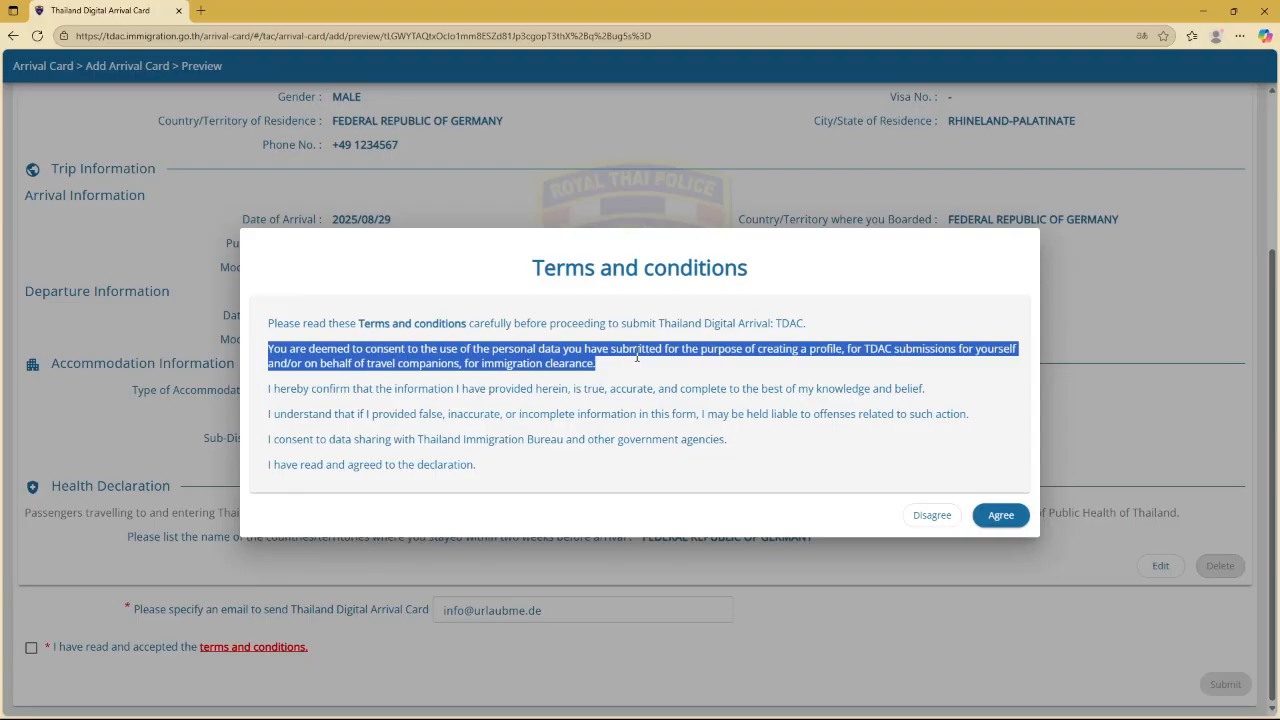
pyautogui.click(439, 395)
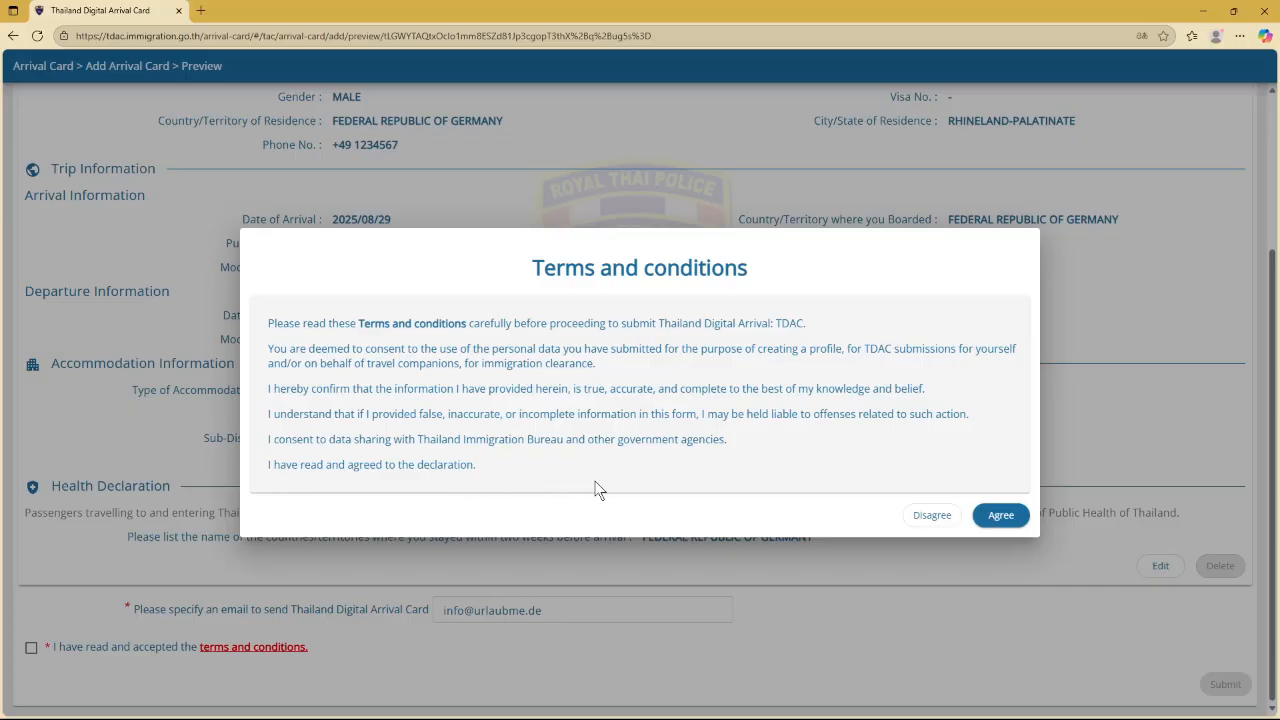
pyautogui.click(1001, 515)
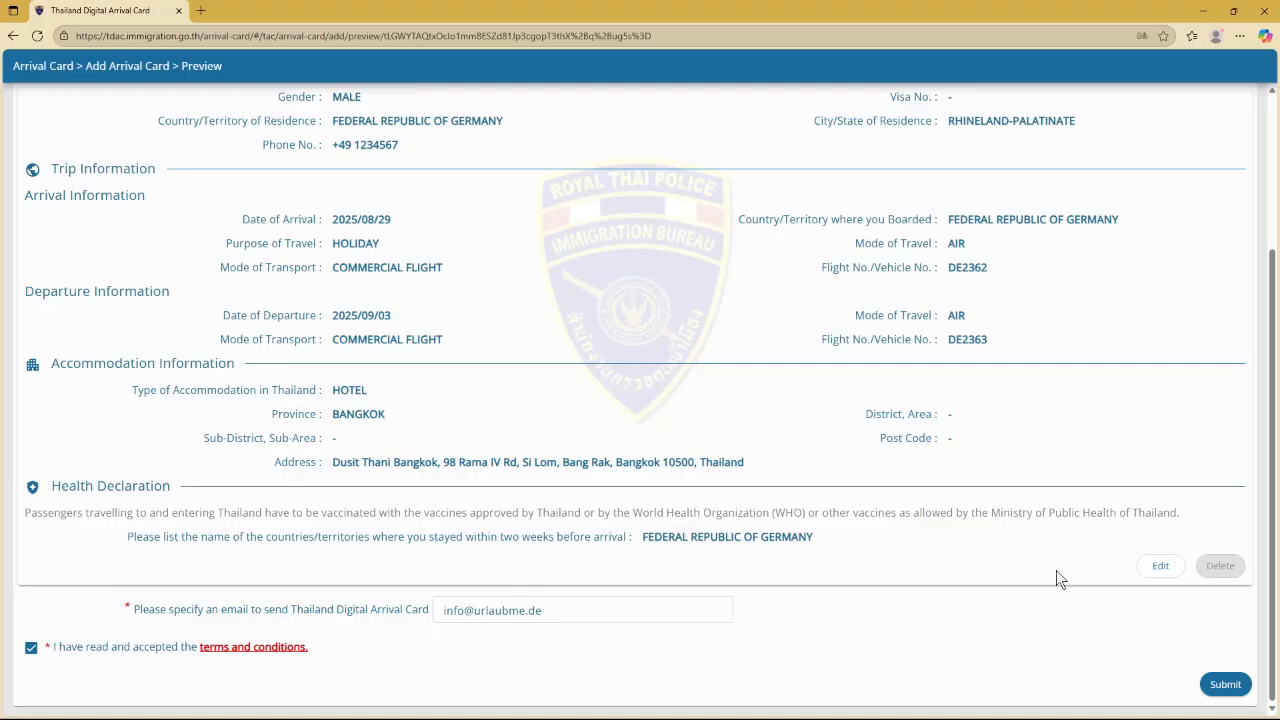
# Submit the arrival card and confirm the email address for receiving it
pyautogui.click(1226, 685)
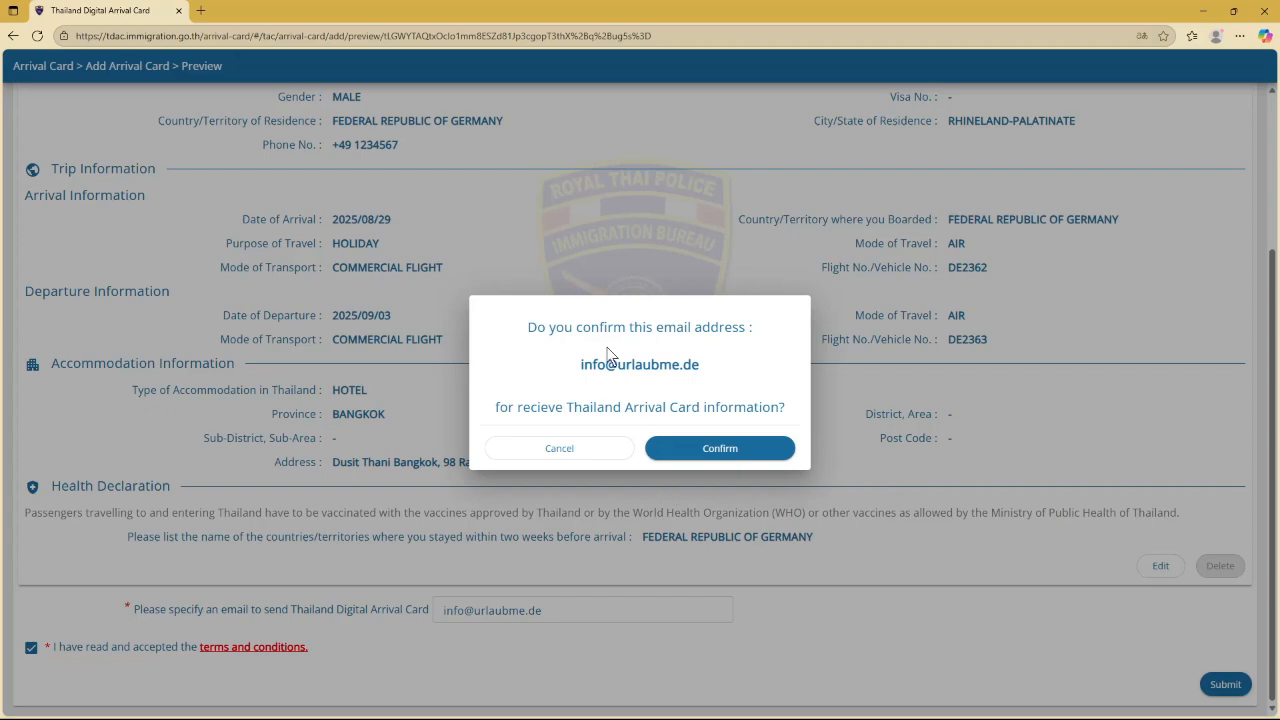
pyautogui.click(729, 450)
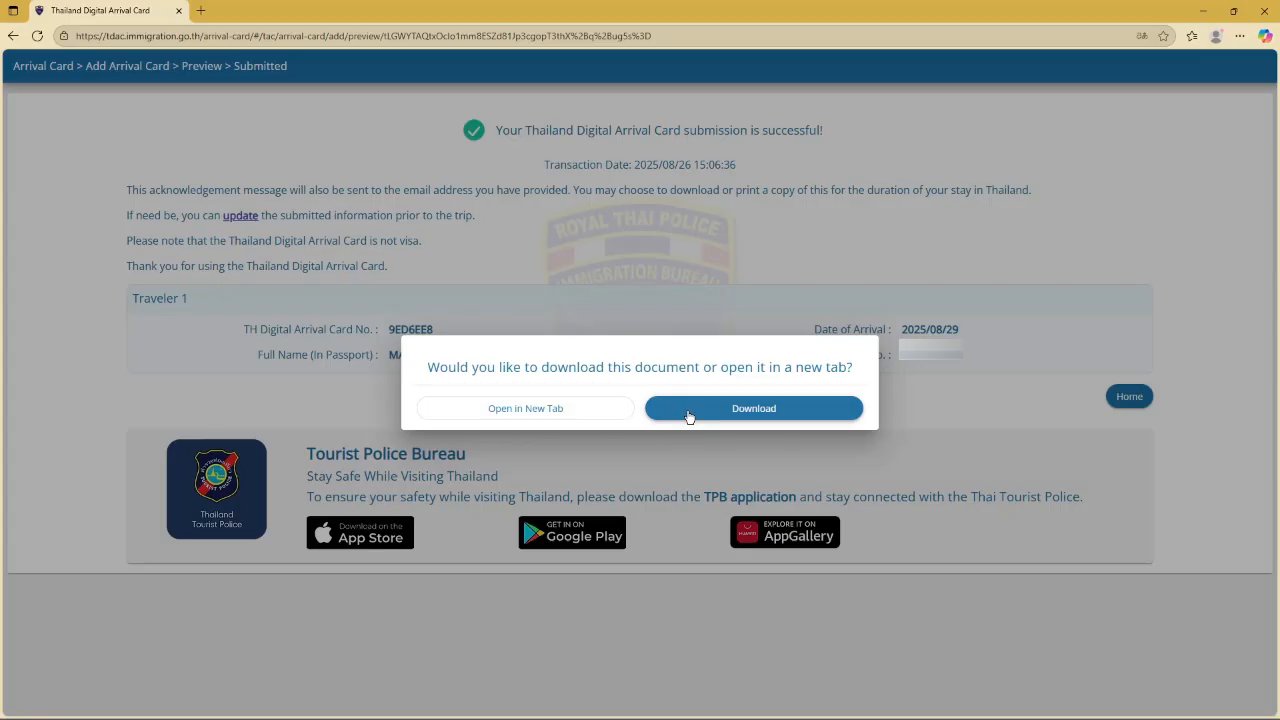
# Open the two-page confirmation PDF in a new tab and review its QR code and flight details
pyautogui.click(591, 412)
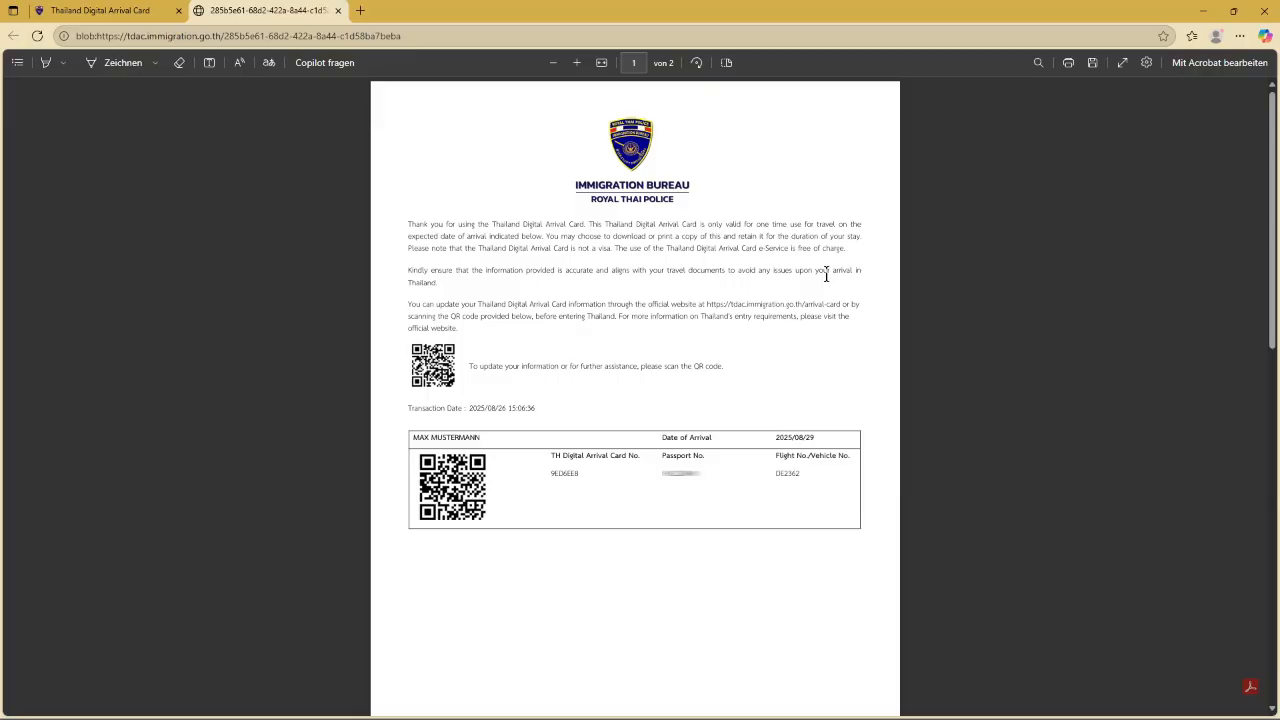
pyautogui.scroll(-7, 826, 276)
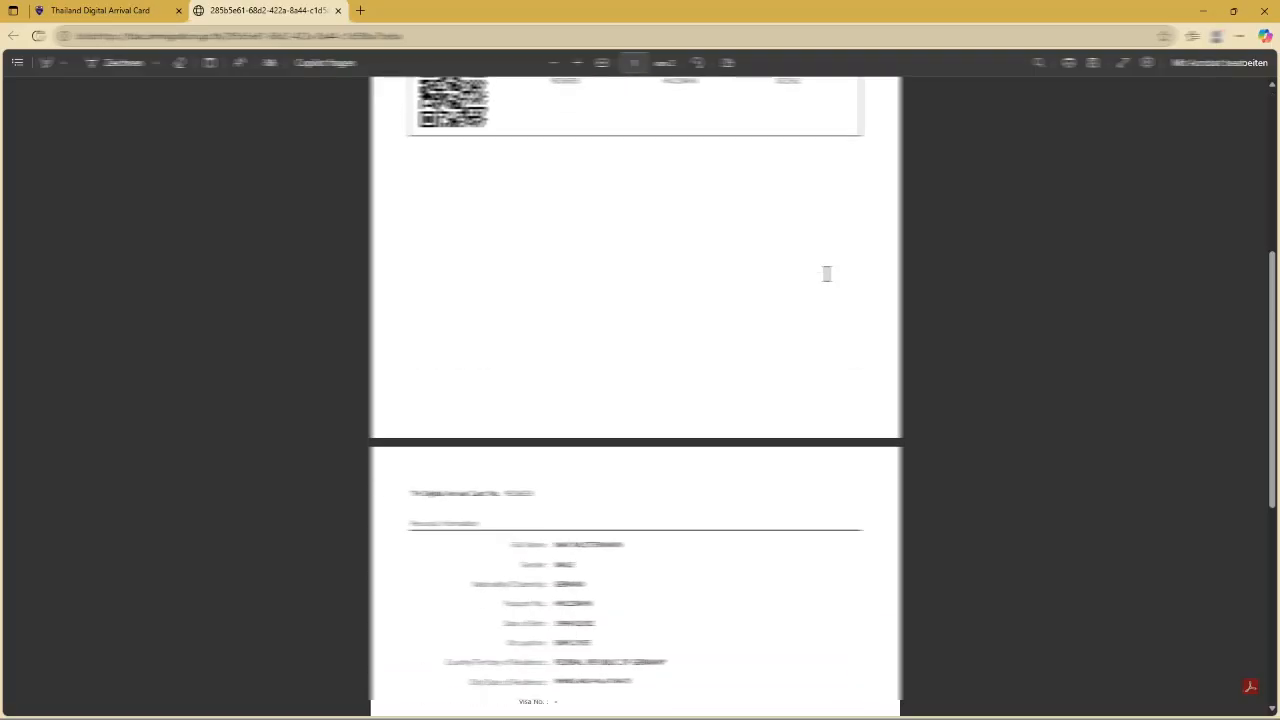
pyautogui.scroll(-3, 836, 285)
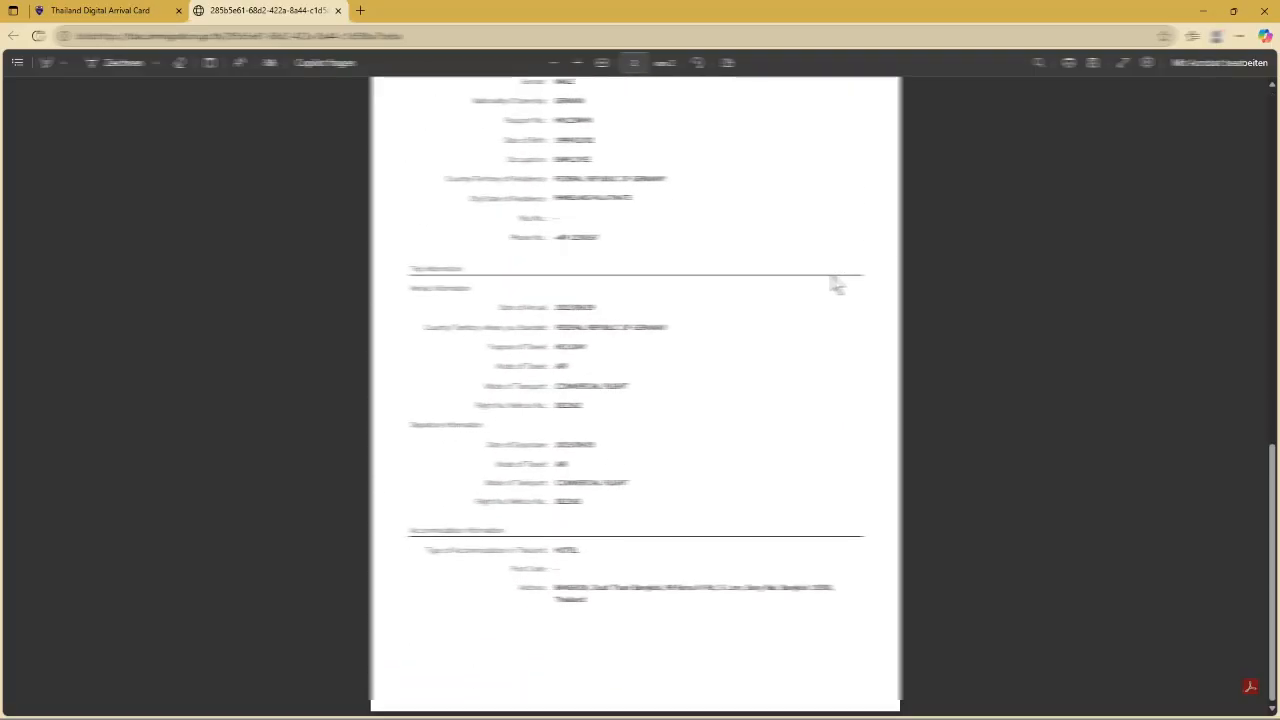
pyautogui.scroll(10, 834, 283)
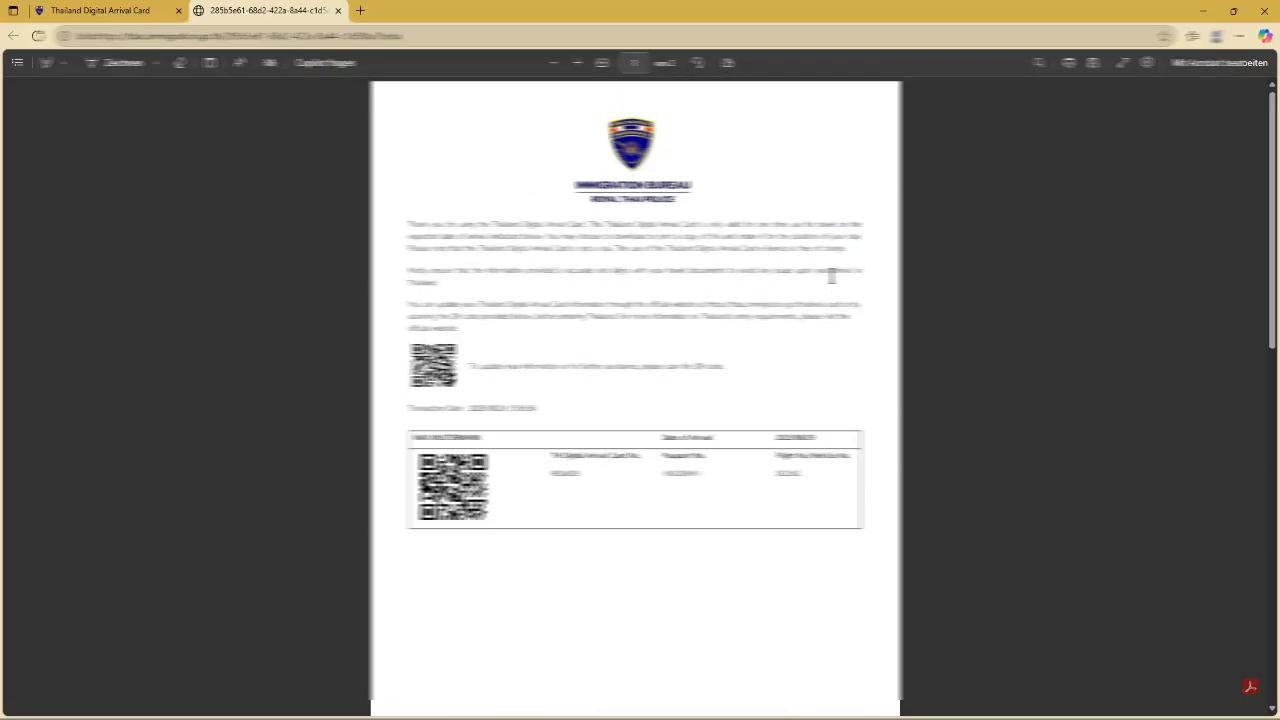